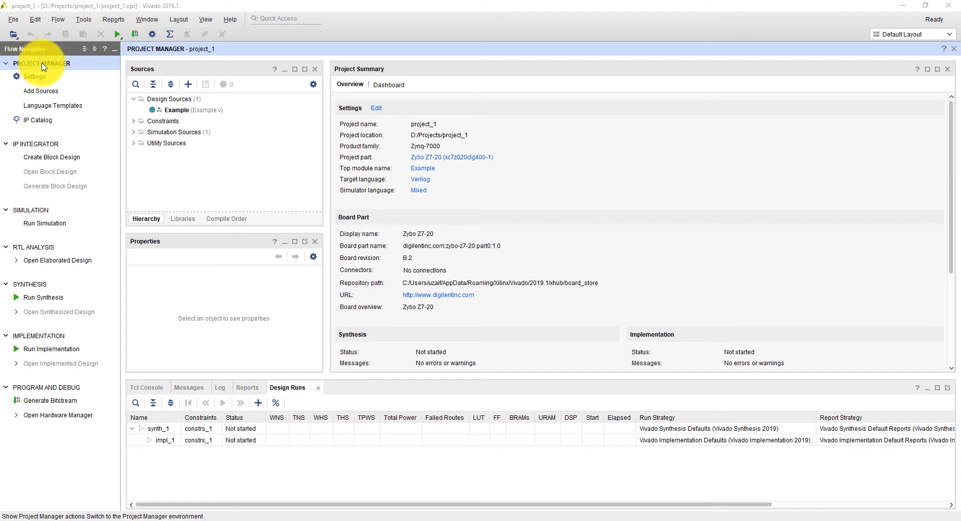
Collapse and re-expand the Project Manager section, and open the project settings
left_click(9, 65)
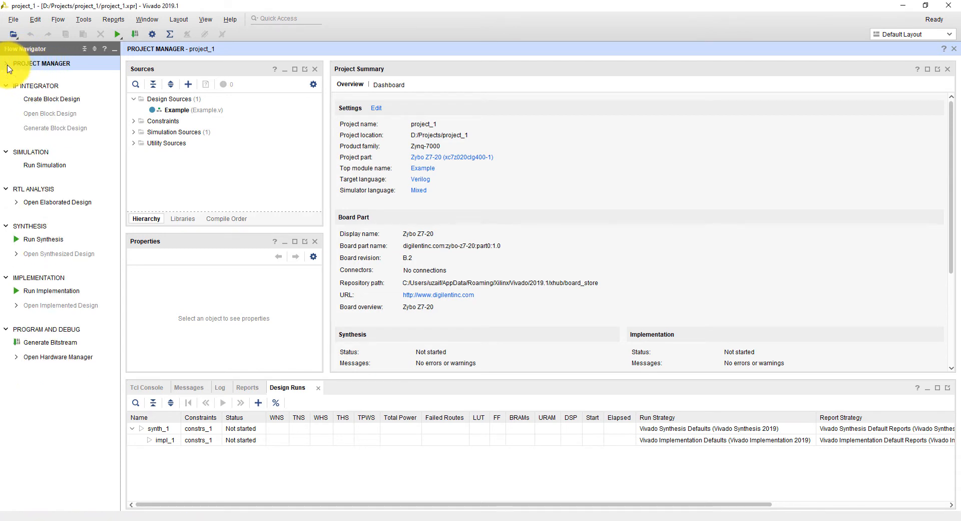
left_click(9, 65)
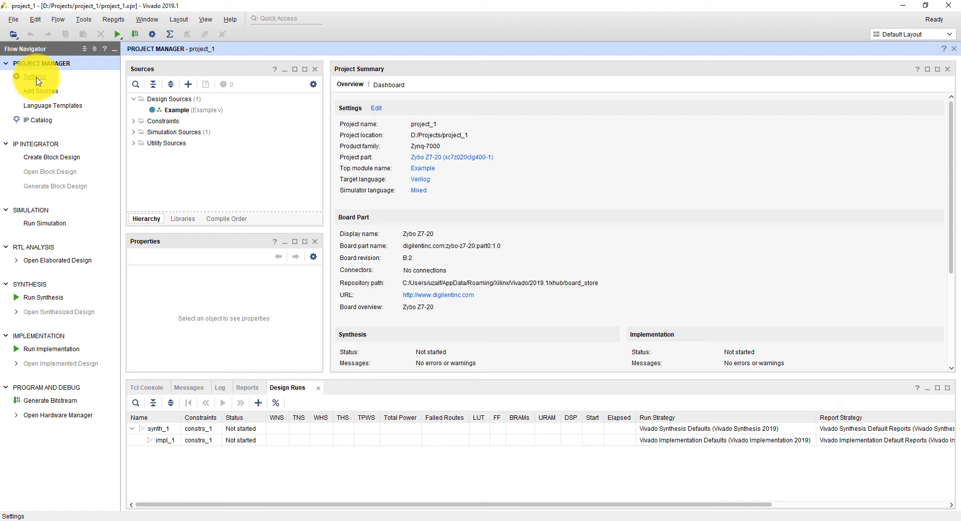
left_click(35, 78)
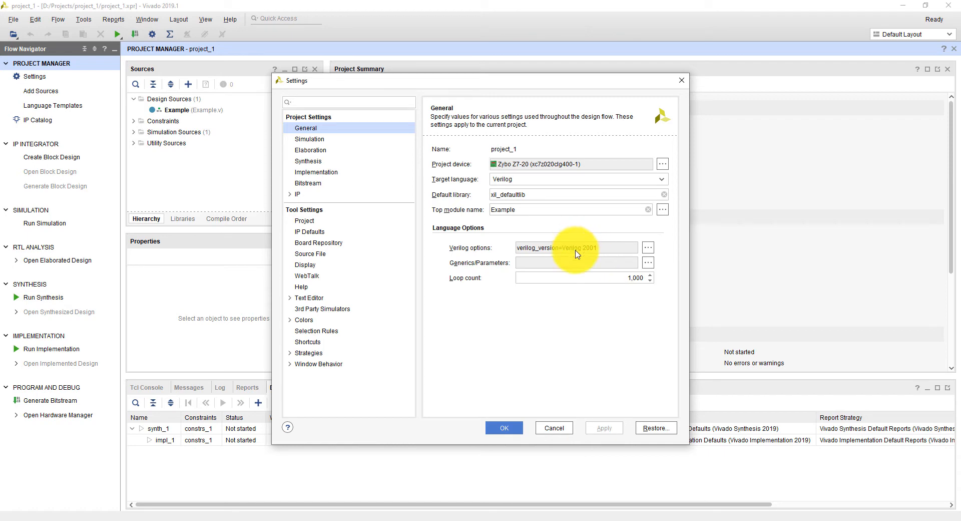
Examine the available target simulators, simulator languages and simulation sets in the project's Simulation settings
left_click(320, 139)
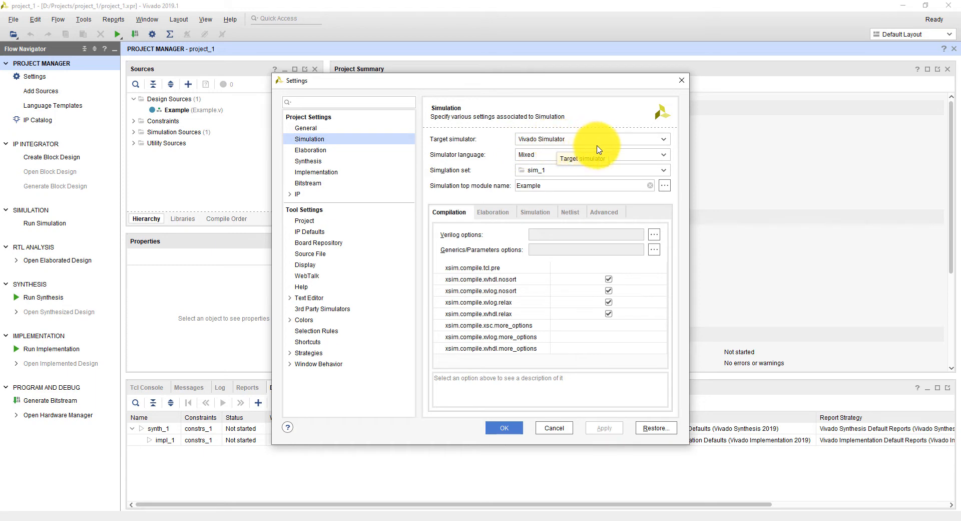
left_click(662, 143)
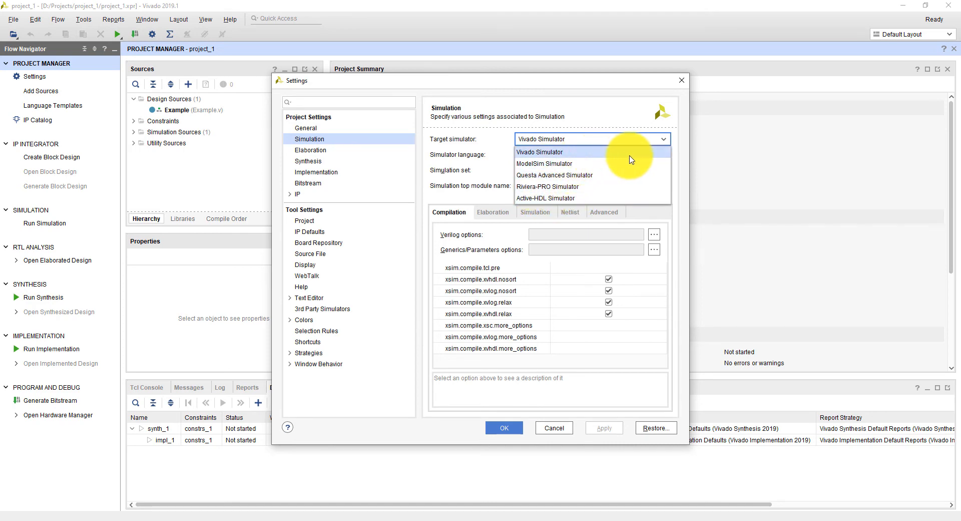
left_click(661, 144)
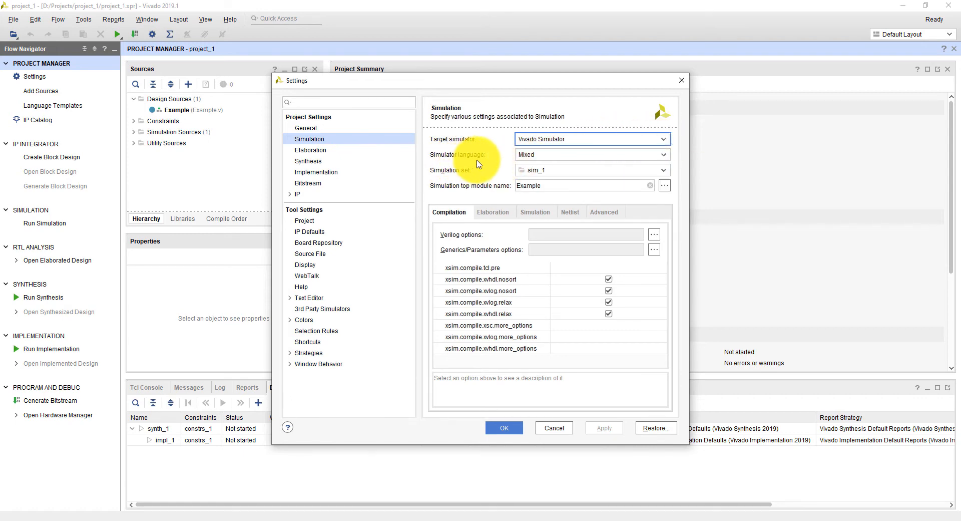
left_click(663, 156)
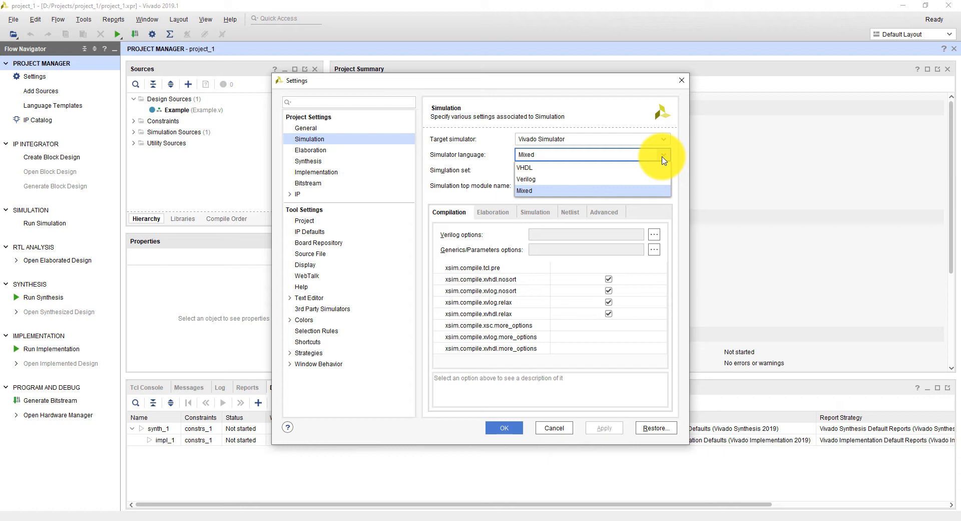
left_click(663, 159)
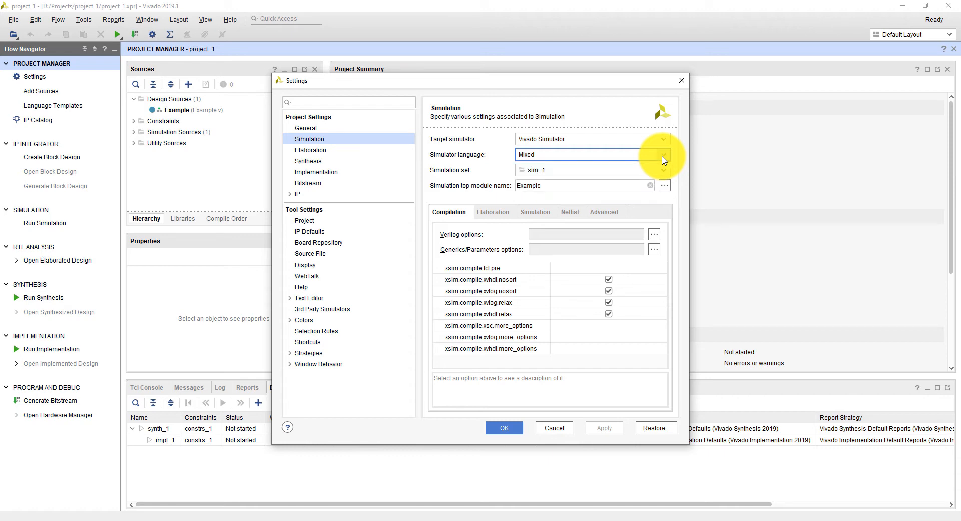
left_click(663, 159)
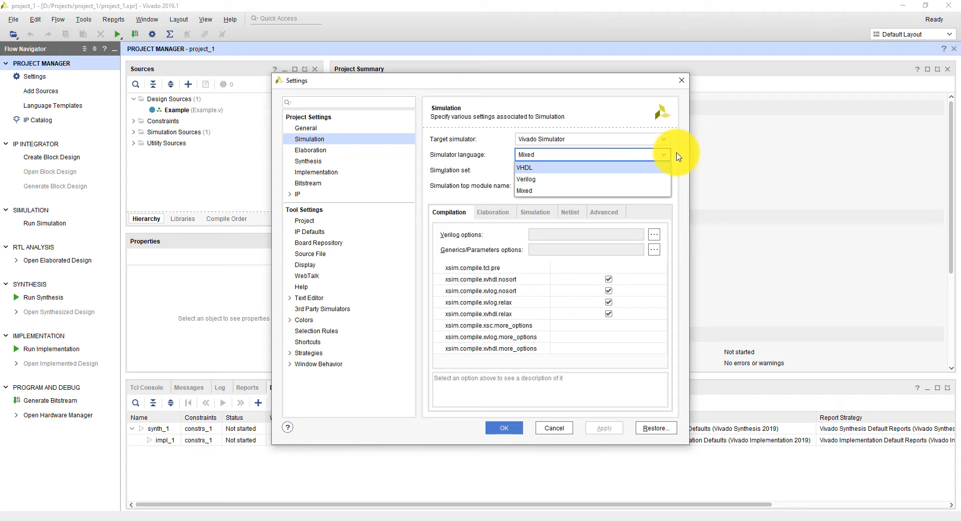
left_click(679, 157)
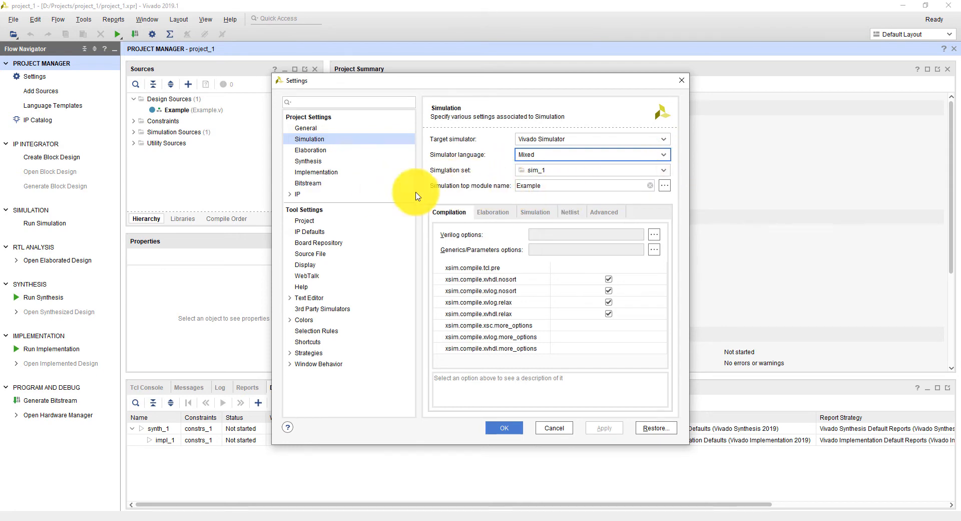
left_click(665, 172)
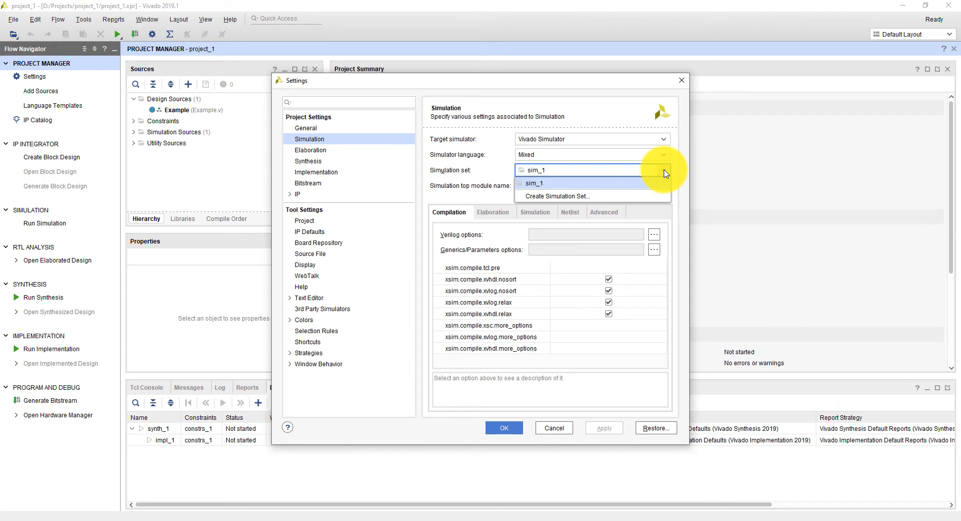
left_click(665, 173)
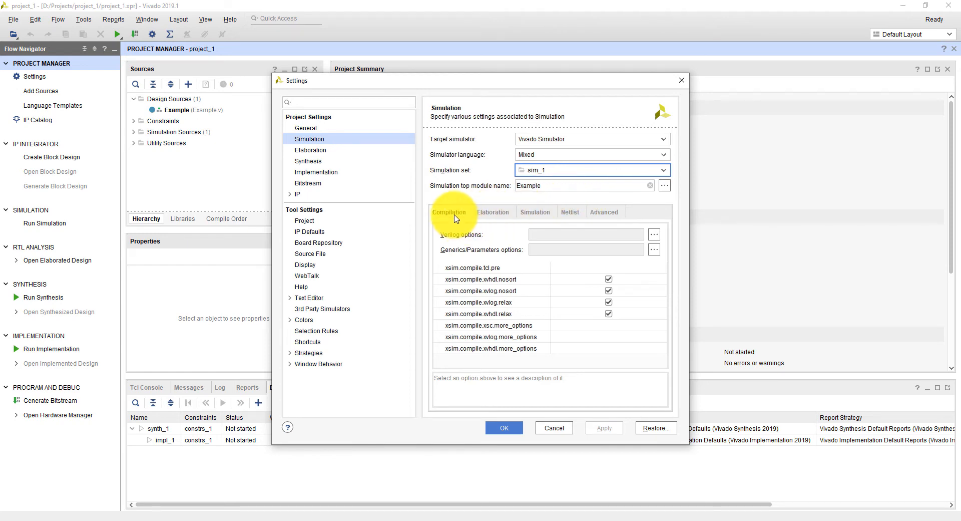
Review the simulation's Elaboration, Simulation, Netlist, Advanced and Compilation options, including the choices for xsim.elaborate.debug_level
left_click(504, 216)
left_click(534, 215)
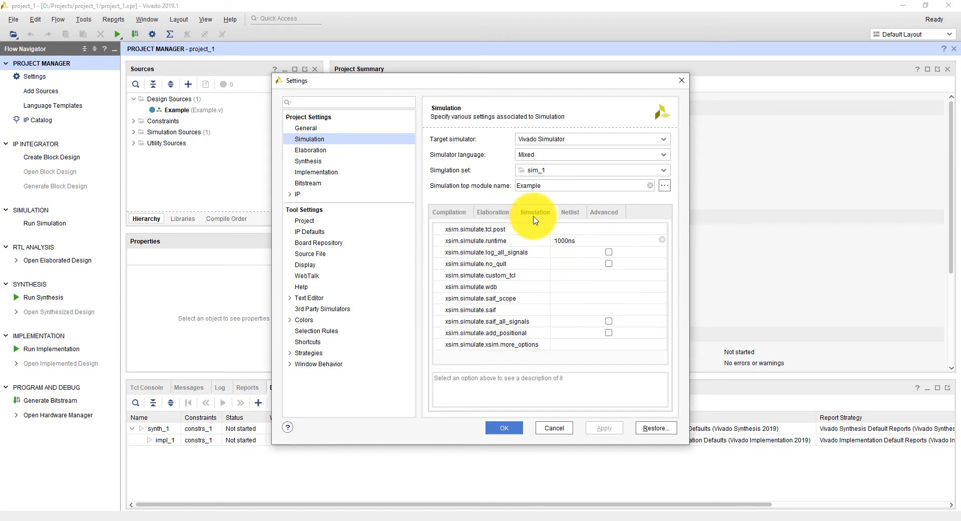
left_click(579, 217)
left_click(605, 213)
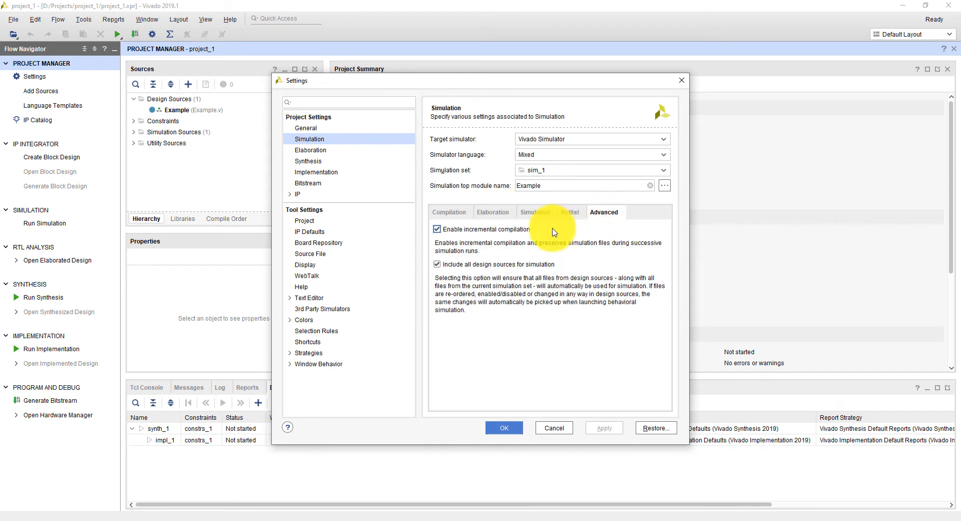
left_click(577, 218)
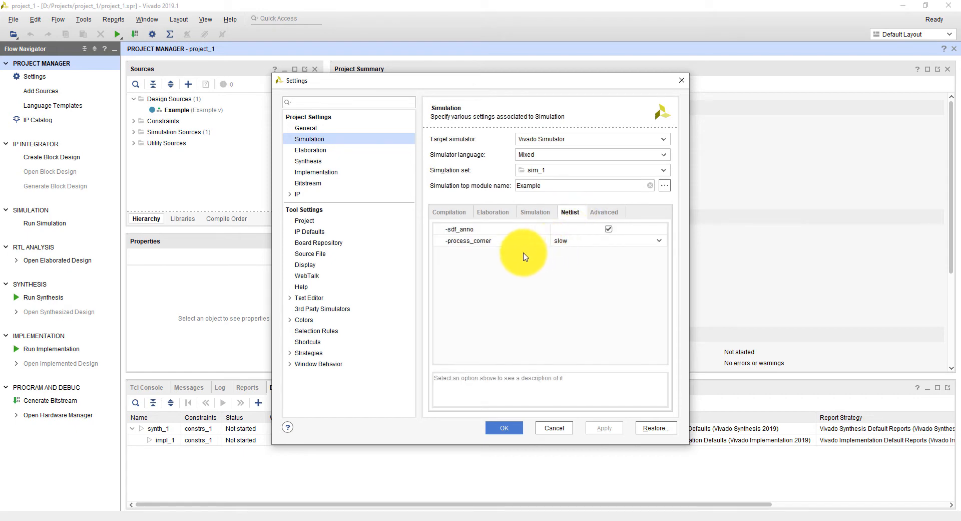
left_click(533, 219)
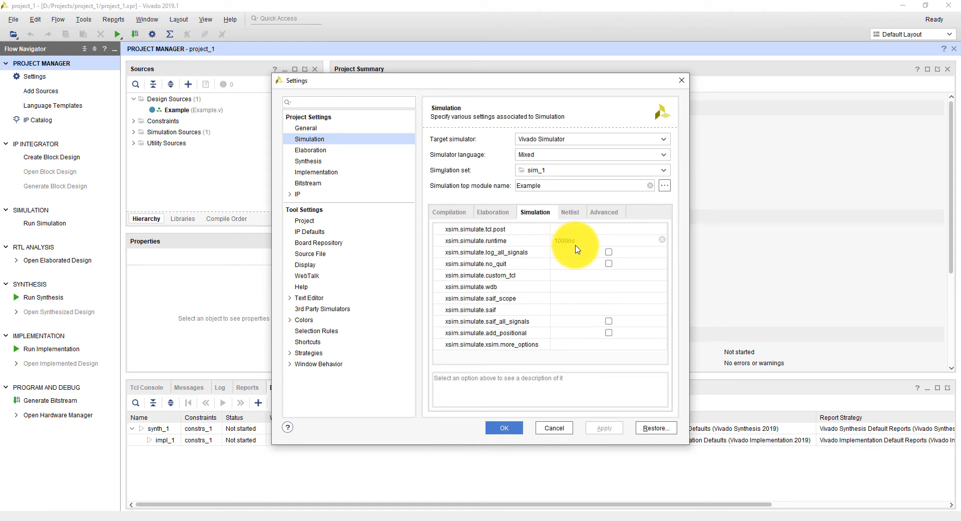
left_click(497, 213)
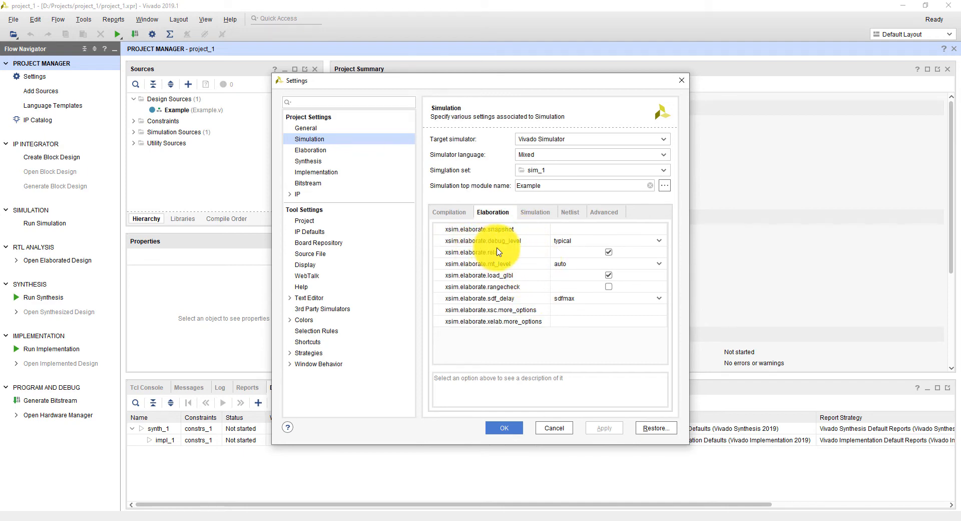
left_click(659, 241)
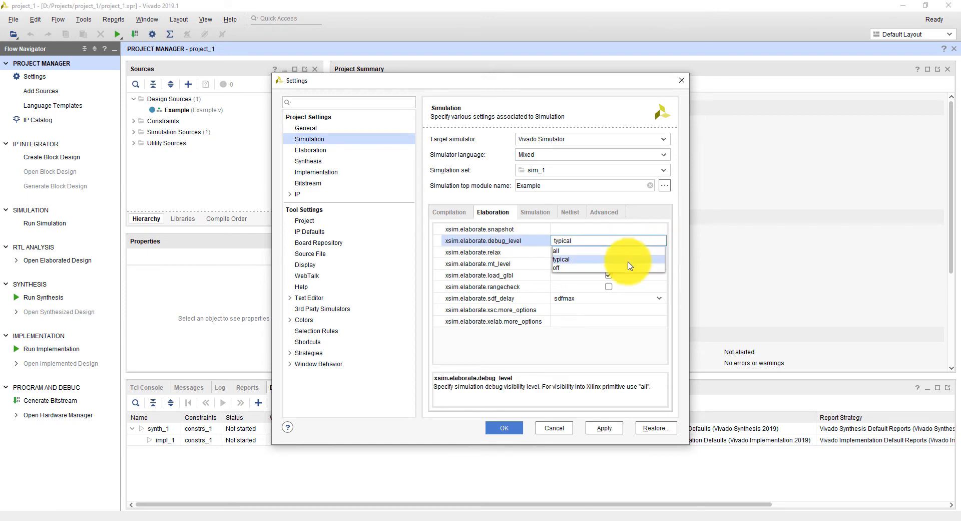
left_click(676, 255)
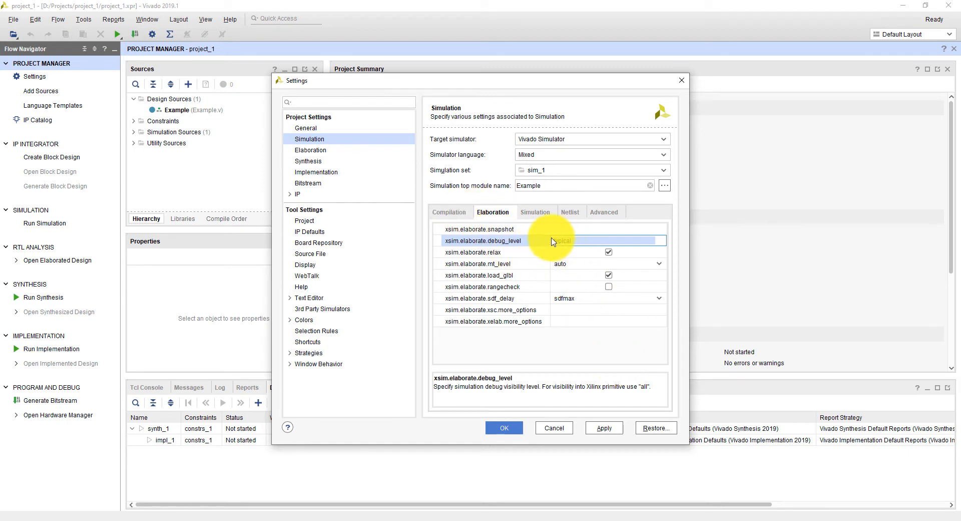
left_click(449, 213)
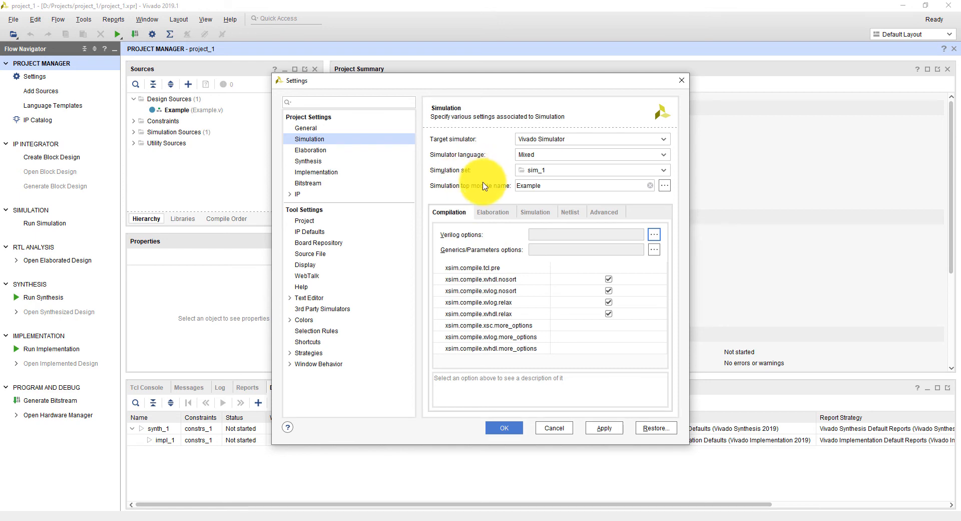
Review the project's Elaboration settings and the Synthesis settings, including the available report strategies and the full list of synthesis options
left_click(312, 153)
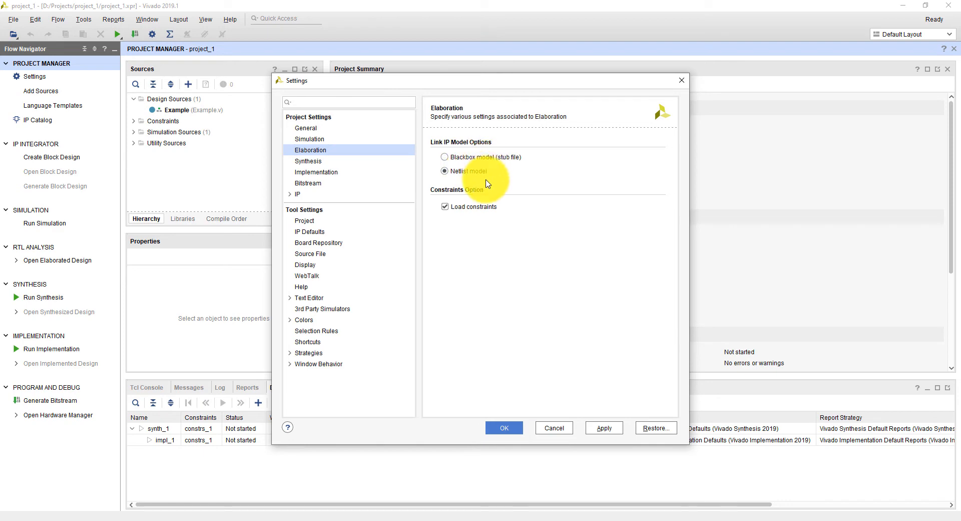
left_click(309, 161)
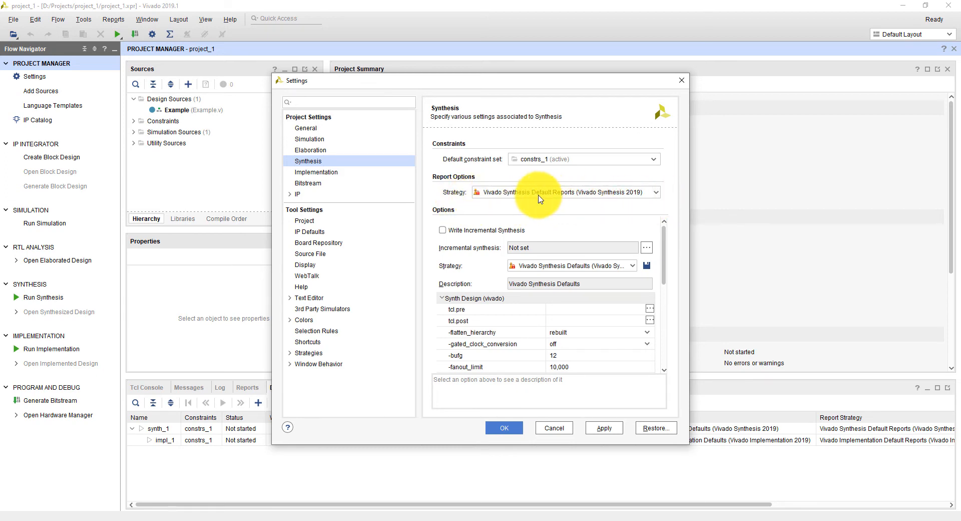
left_click(656, 195)
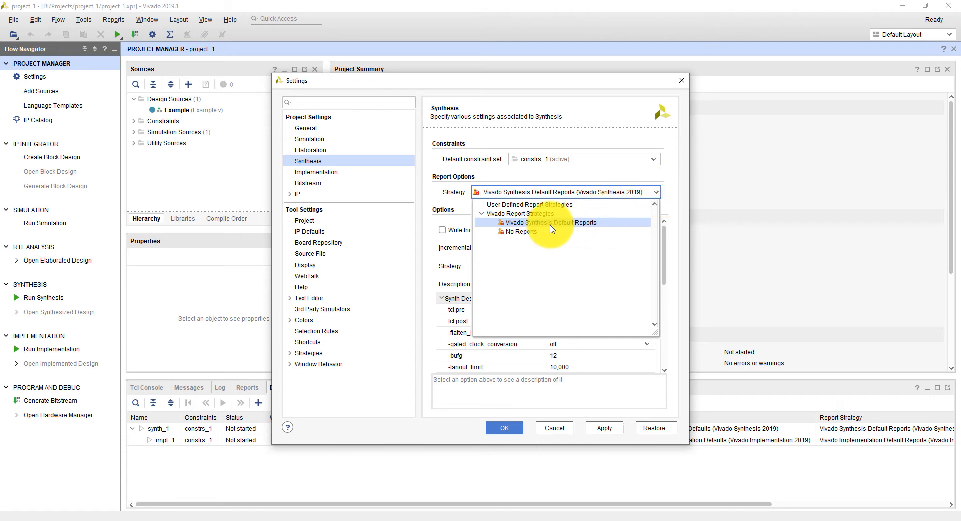
left_click(672, 192)
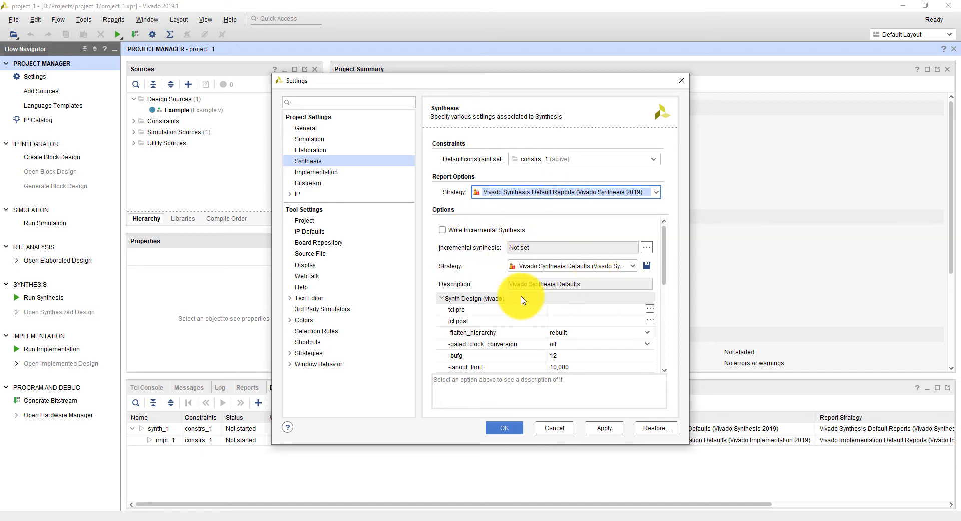
scroll(547, 275, "down", 10)
scroll(564, 285, "up", 10)
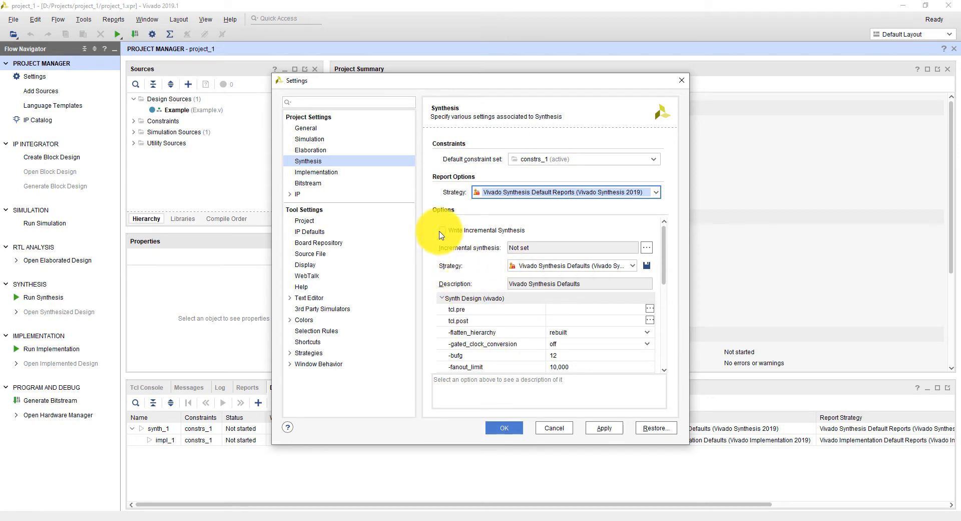
Look through the project's Implementation settings, from design initialization to the Write Bitstream options
left_click(320, 172)
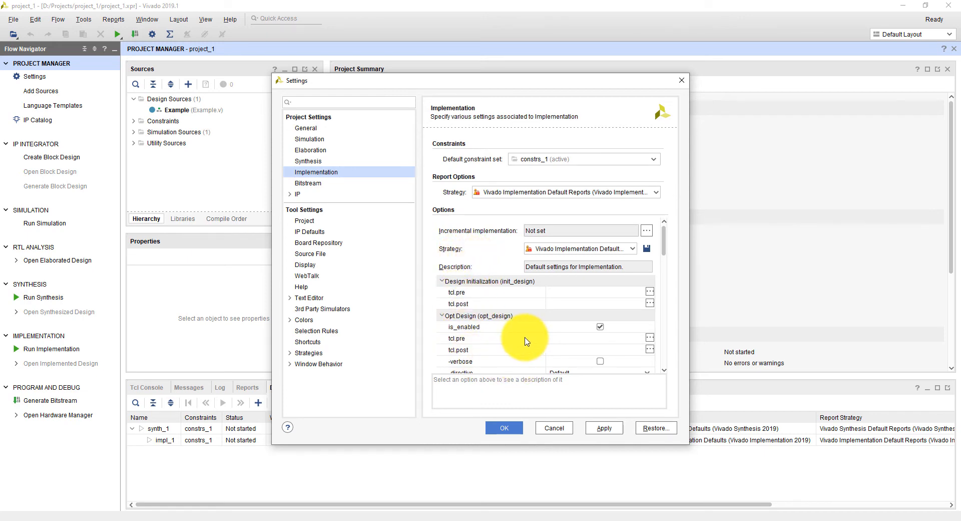
scroll(525, 341, "down", 3)
scroll(529, 325, "down", 3)
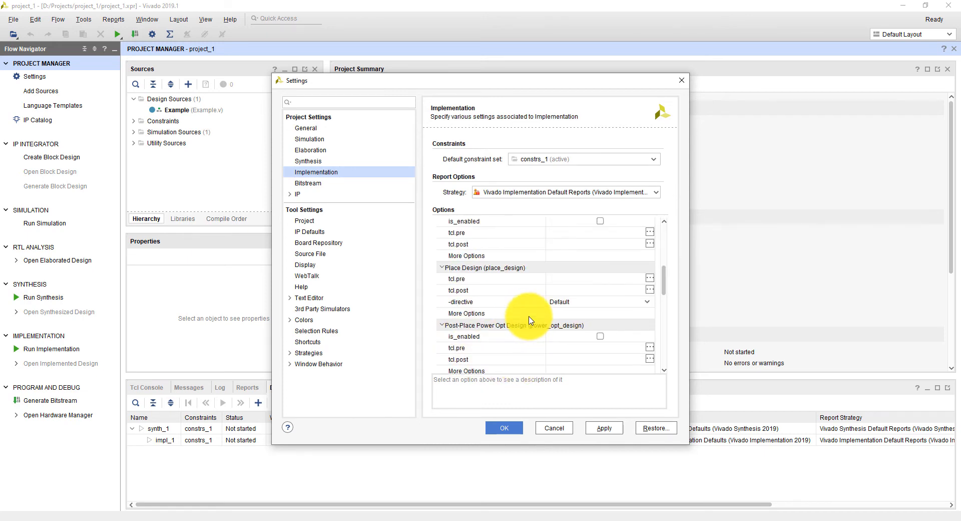
scroll(533, 319, "down", 10)
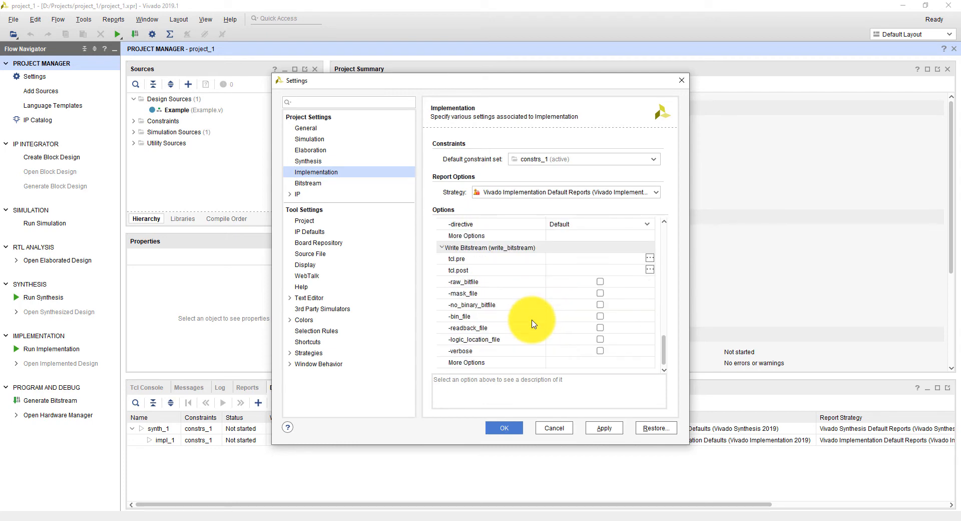
scroll(532, 323, "up", 15)
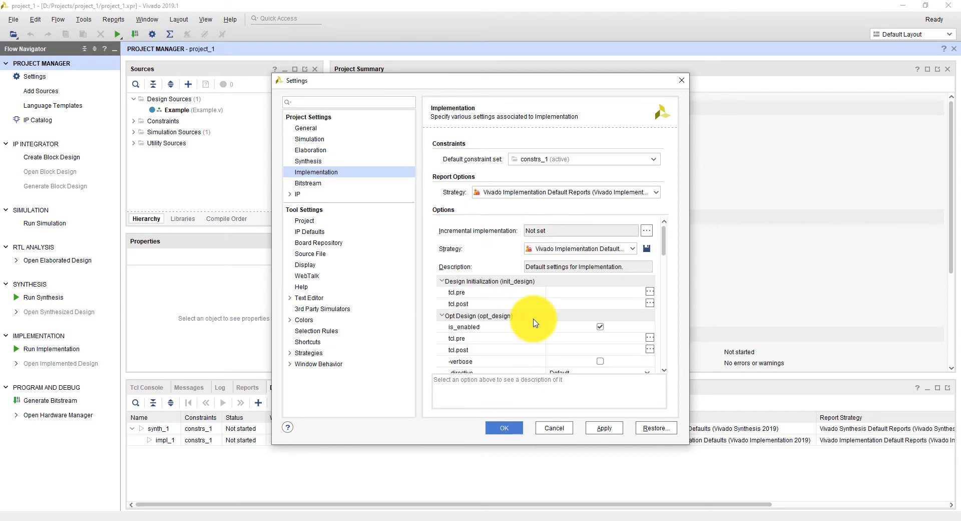
Review the Bitstream settings and check which subcategories the IP settings contain
left_click(310, 184)
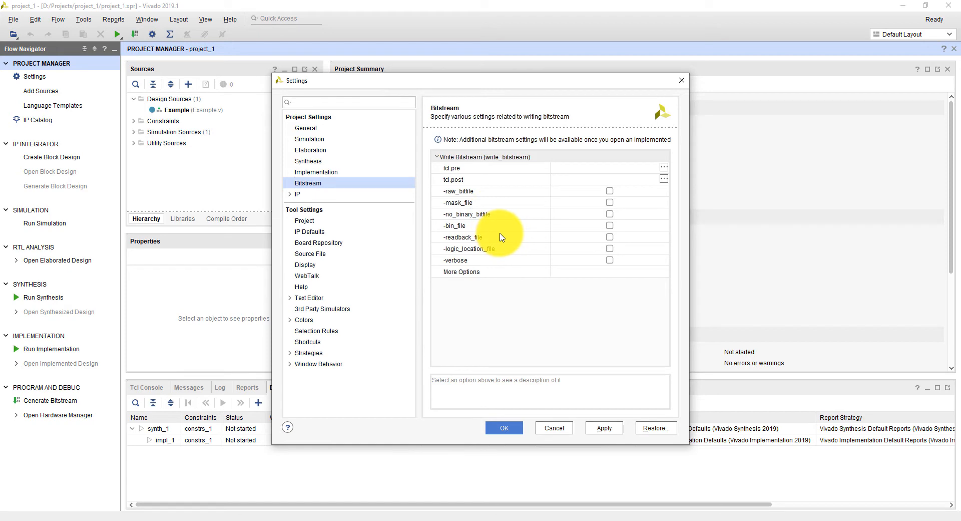
left_click(291, 195)
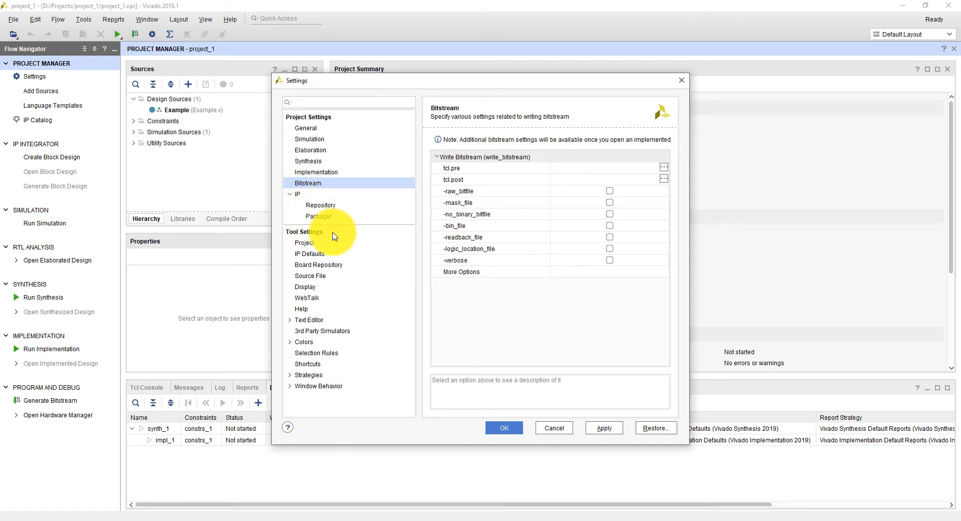
left_click(293, 195)
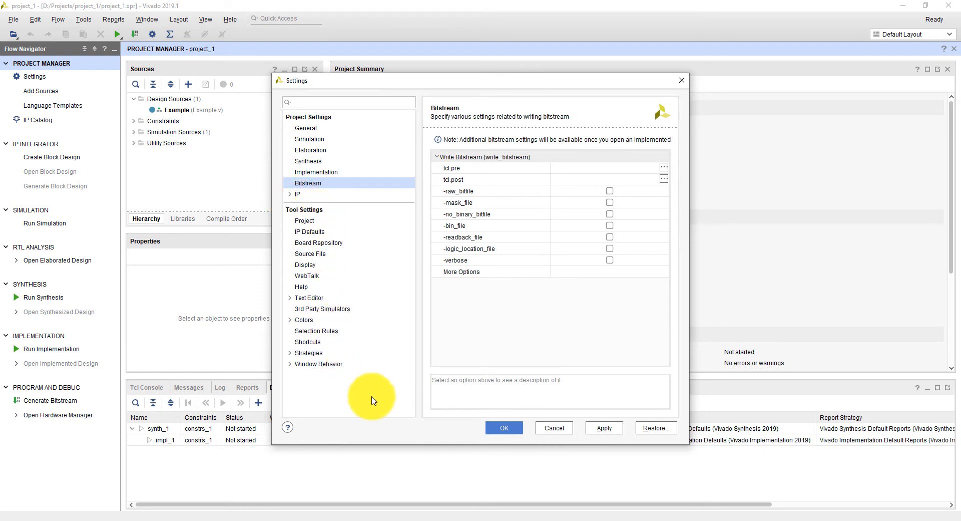
Review the tool settings for Project, IP Defaults and Board Repository
left_click(310, 220)
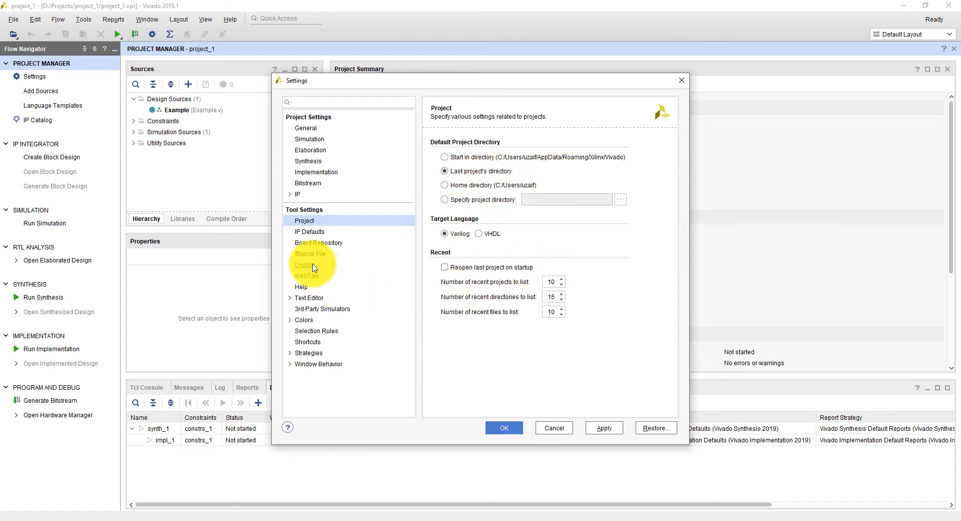
left_click(310, 232)
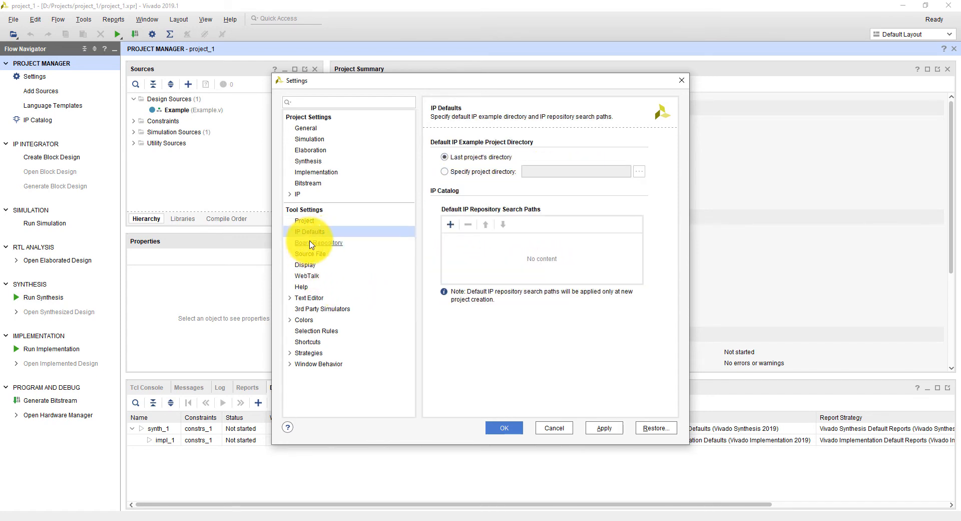
left_click(326, 248)
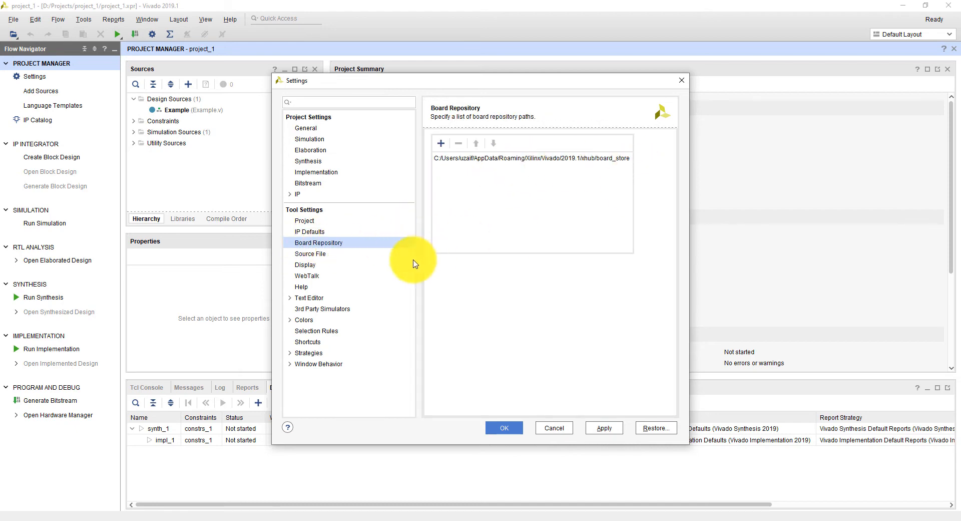
Review the tool settings from Source File through Colors, check the Strategies subcategories, and accept the Settings dialog
left_click(323, 253)
left_click(309, 266)
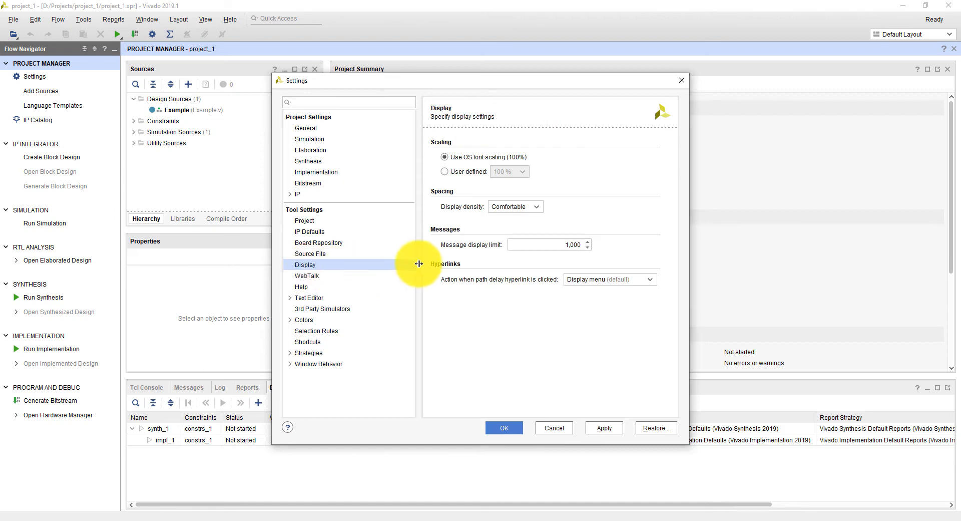
left_click(307, 277)
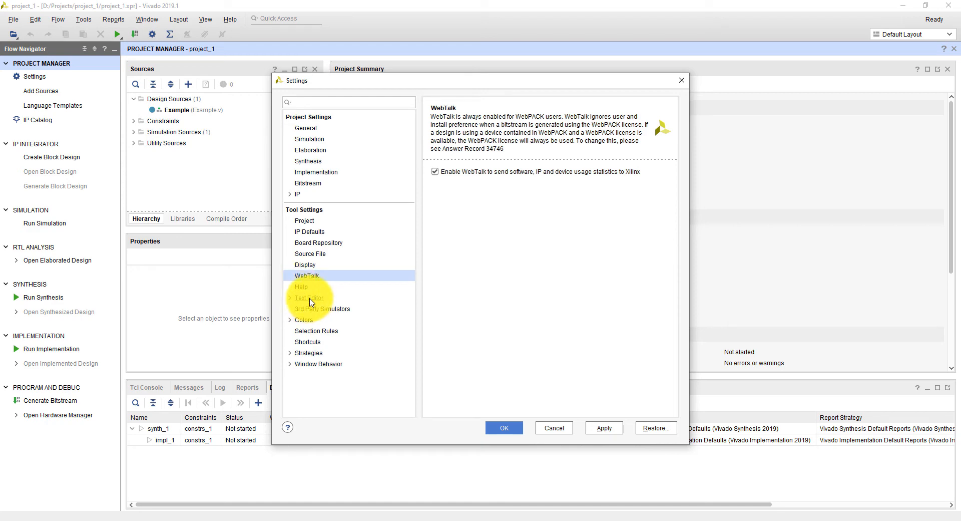
left_click(323, 309)
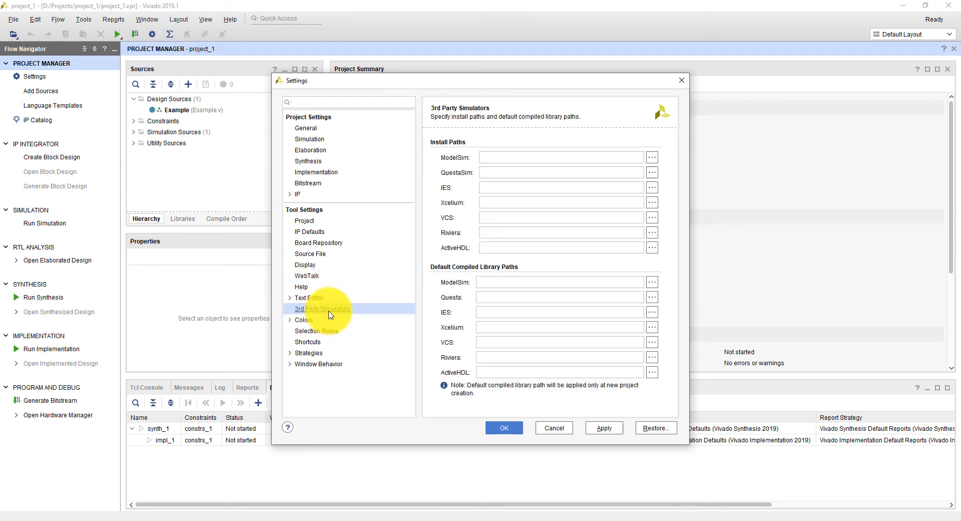
left_click(307, 319)
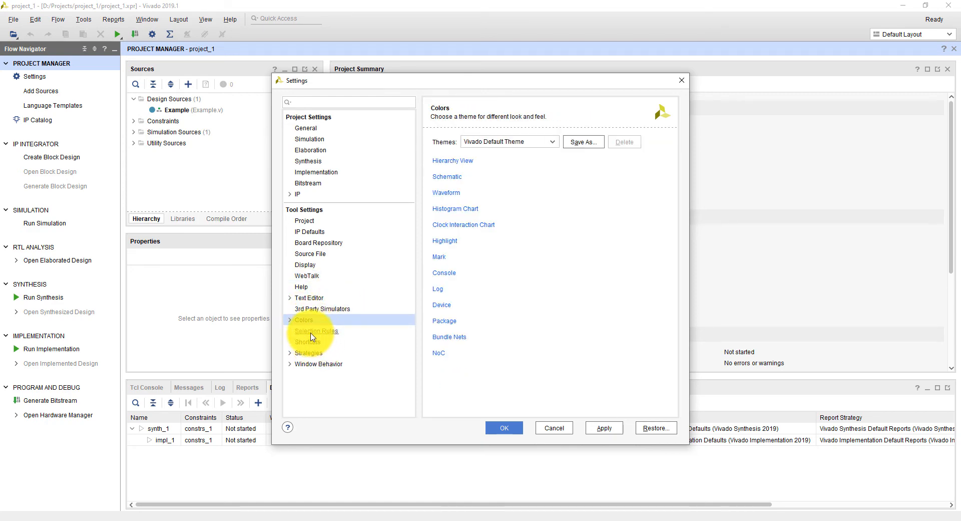
left_click(290, 353)
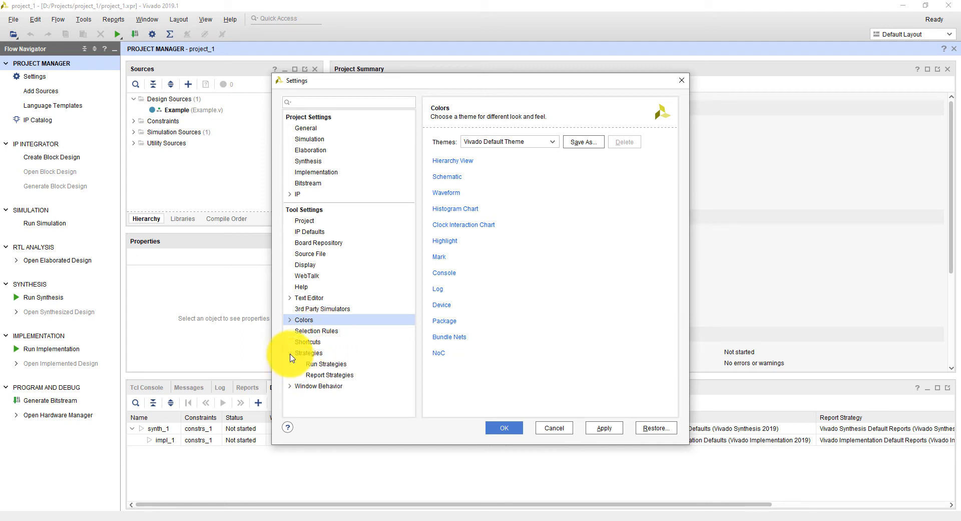
left_click(290, 354)
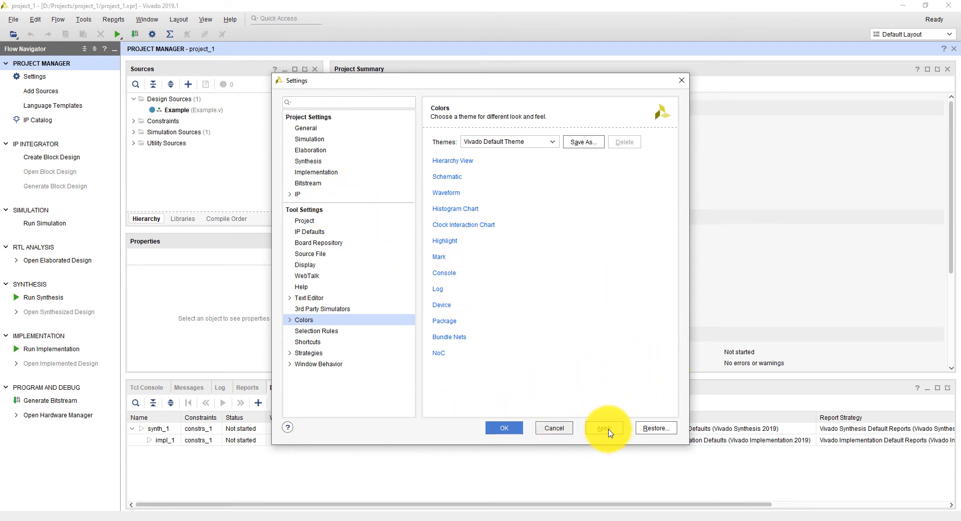
left_click(515, 430)
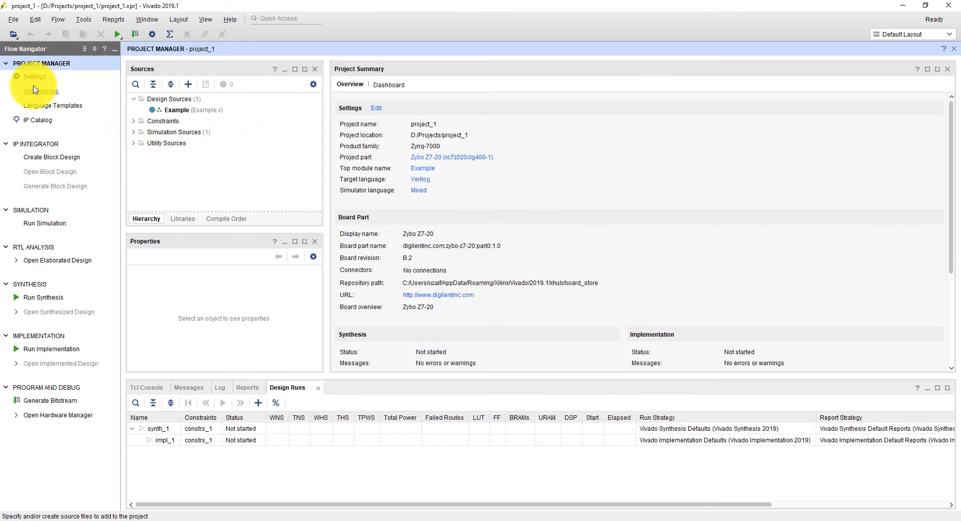
left_click(5, 66)
left_click(5, 65)
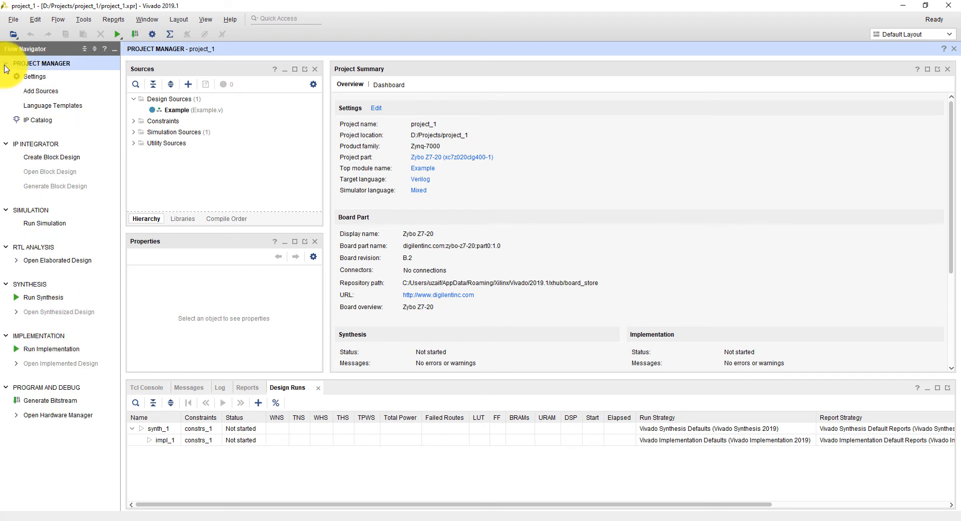
Go through the constraints, design and simulation options for adding sources, view the design sources page, and close the wizard without adding anything
left_click(39, 92)
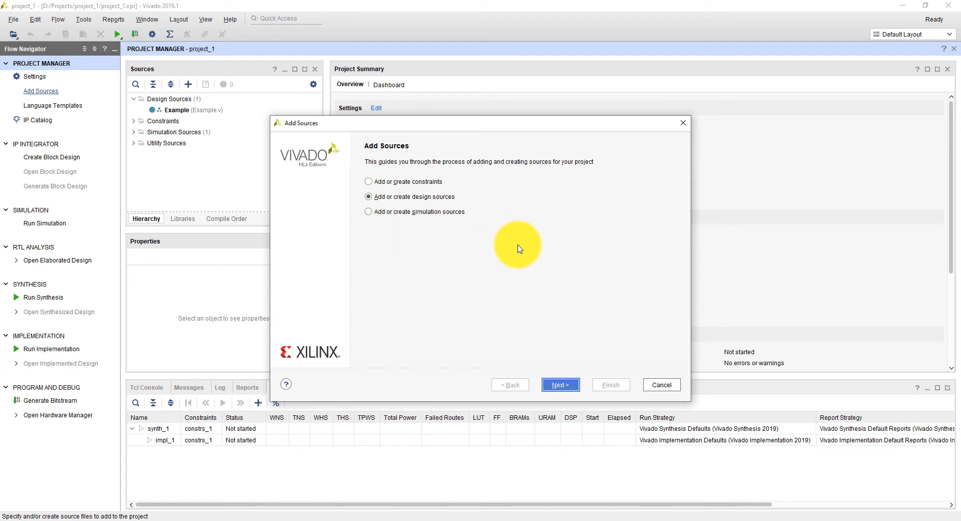
left_click(409, 183)
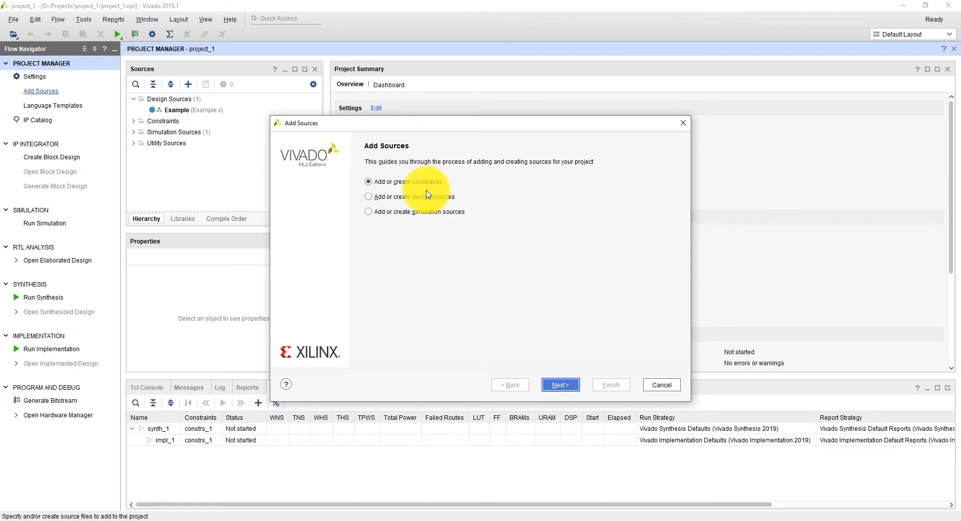
left_click(383, 198)
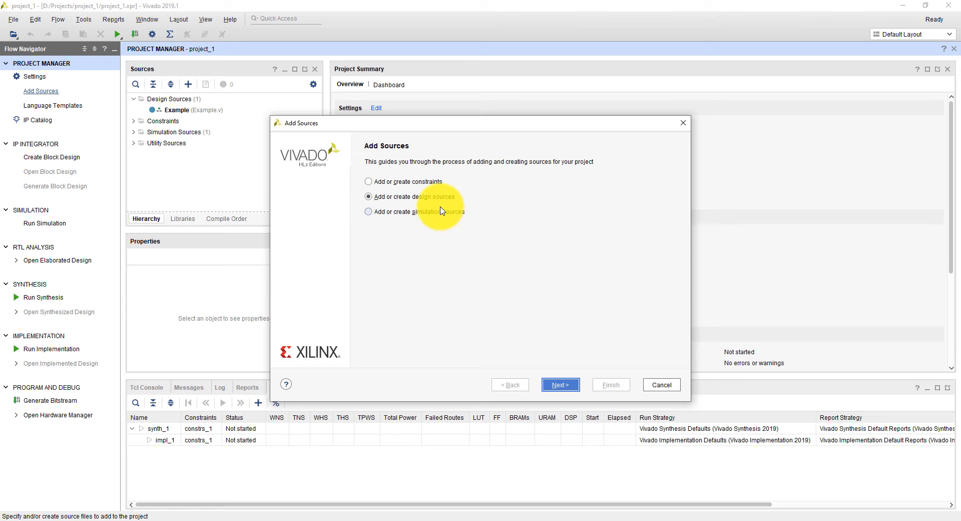
left_click(384, 212)
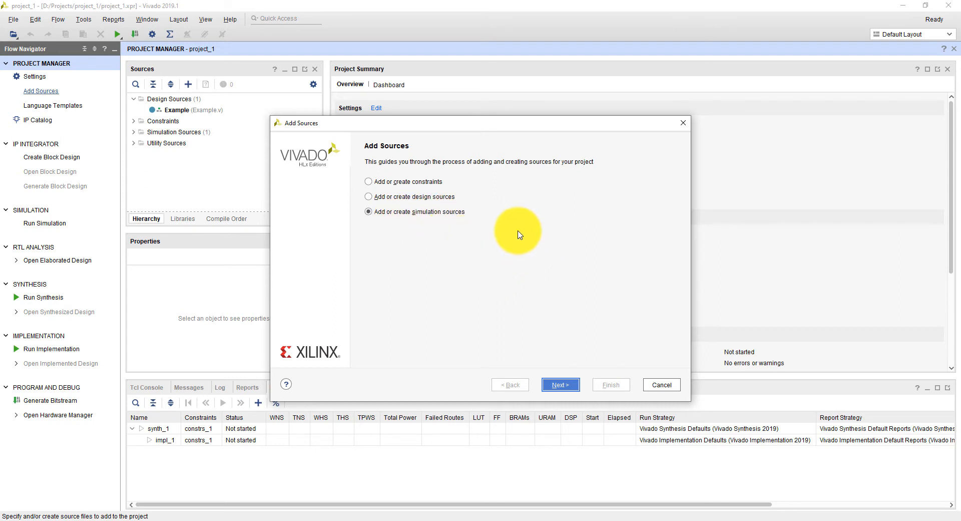
left_click(406, 200)
left_click(551, 384)
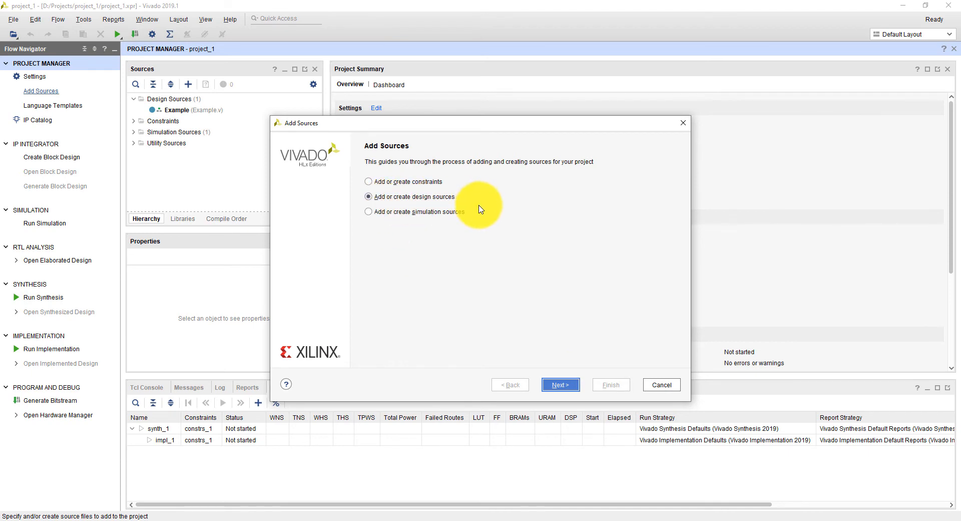
left_click(560, 385)
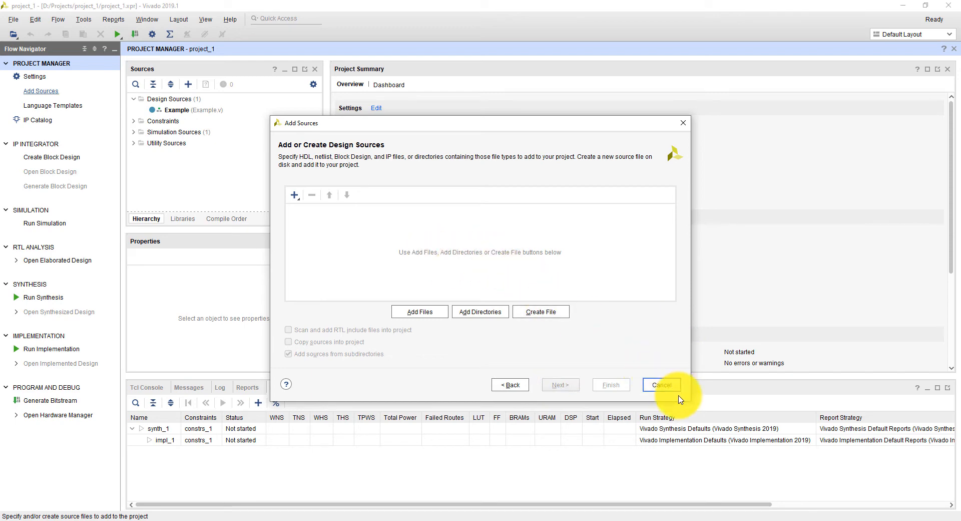
left_click(685, 124)
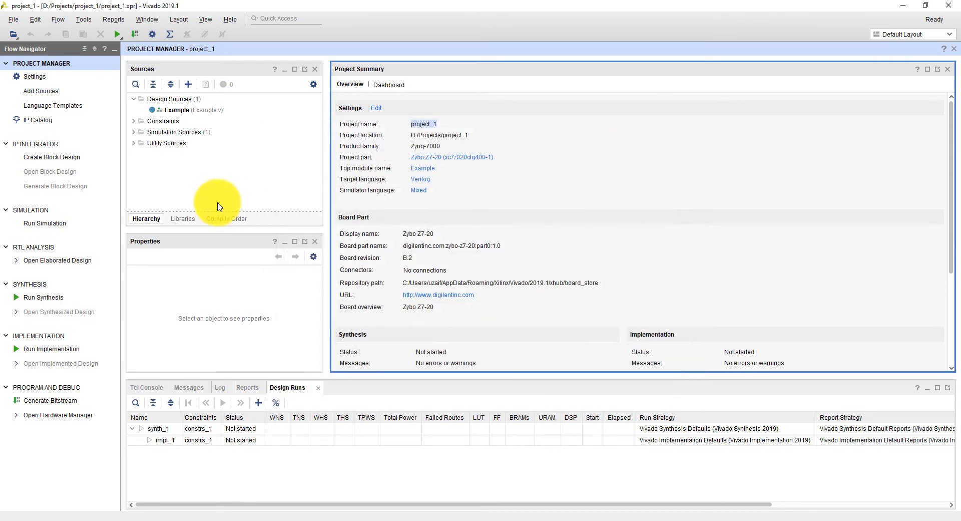
Open the Language Templates and preview the Verilog comment templates for multiple lines, sample file header and single line
left_click(45, 109)
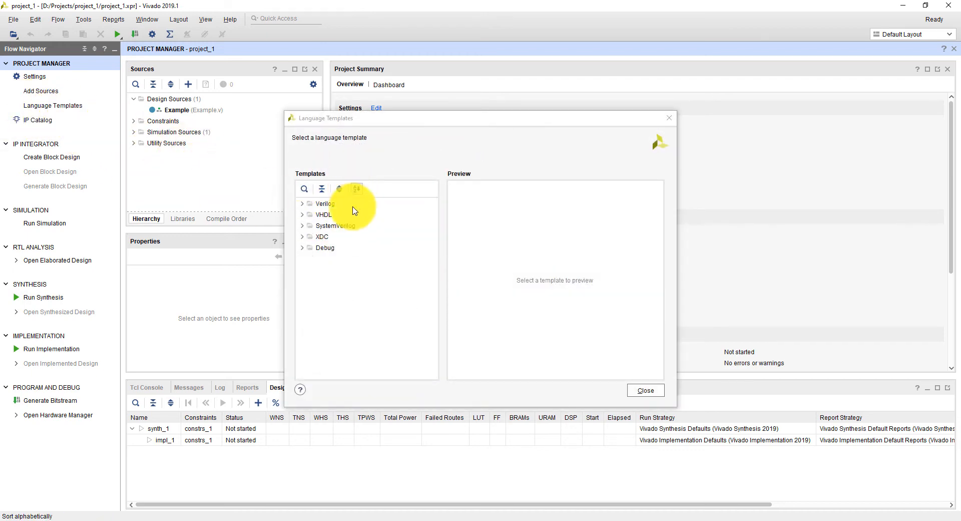
left_click(303, 205)
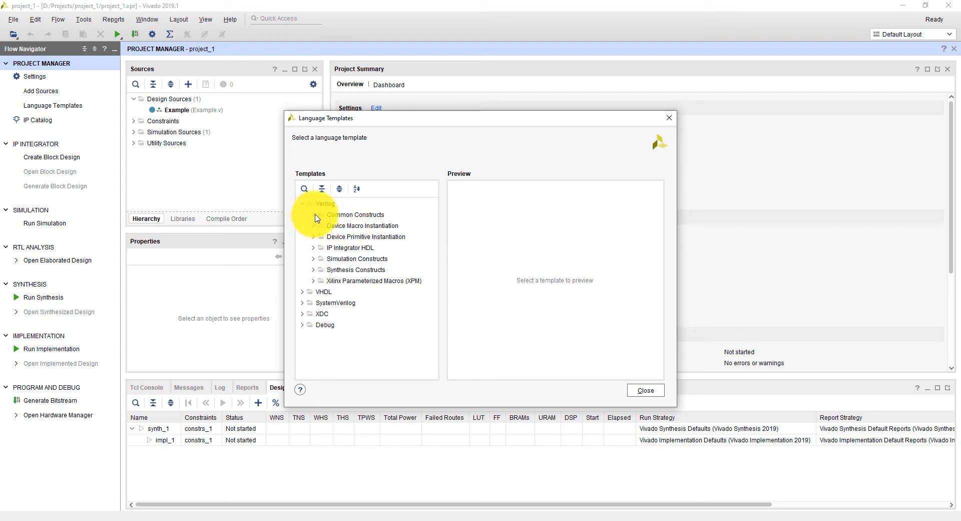
left_click(313, 218)
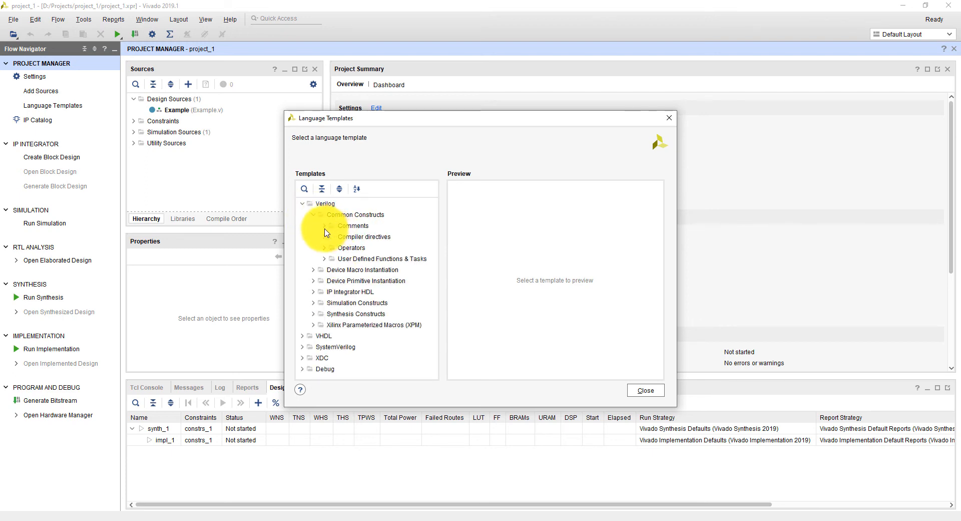
left_click(323, 228)
left_click(358, 238)
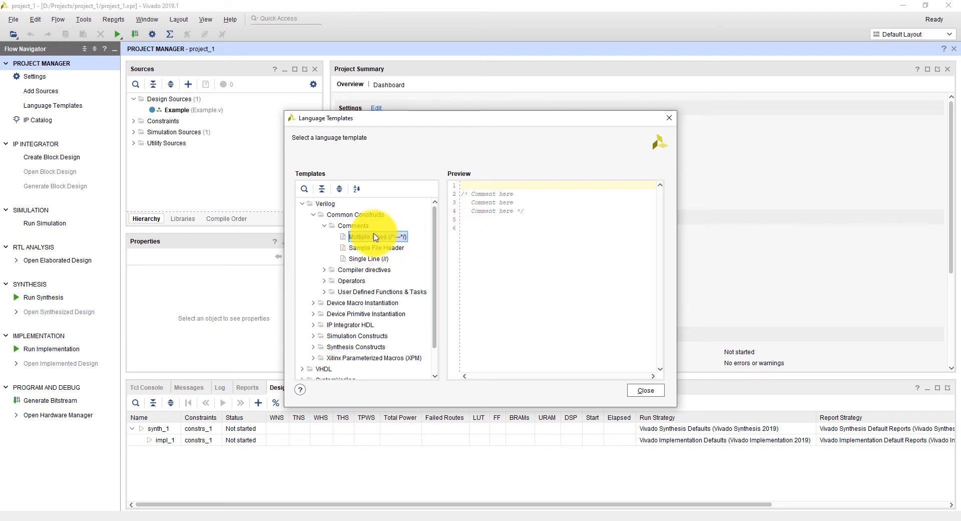
left_click(365, 247)
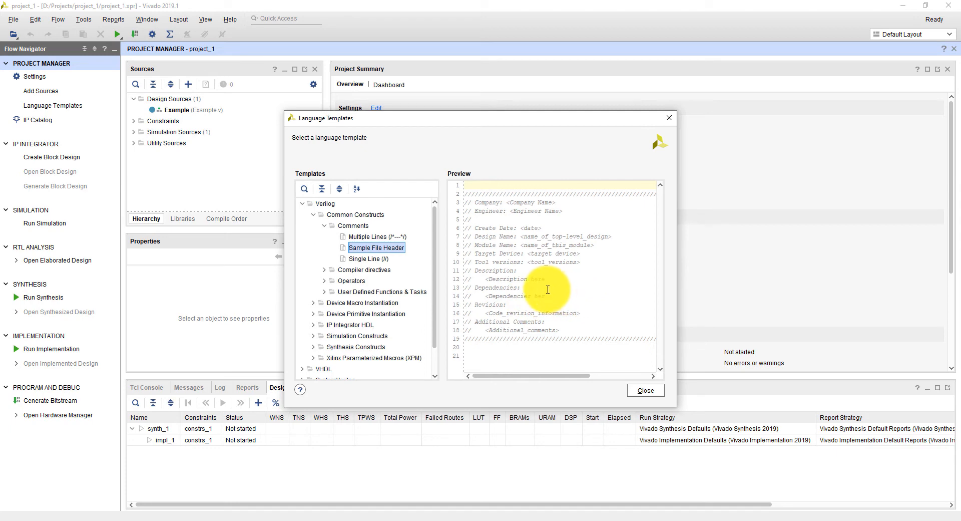
left_click(365, 260)
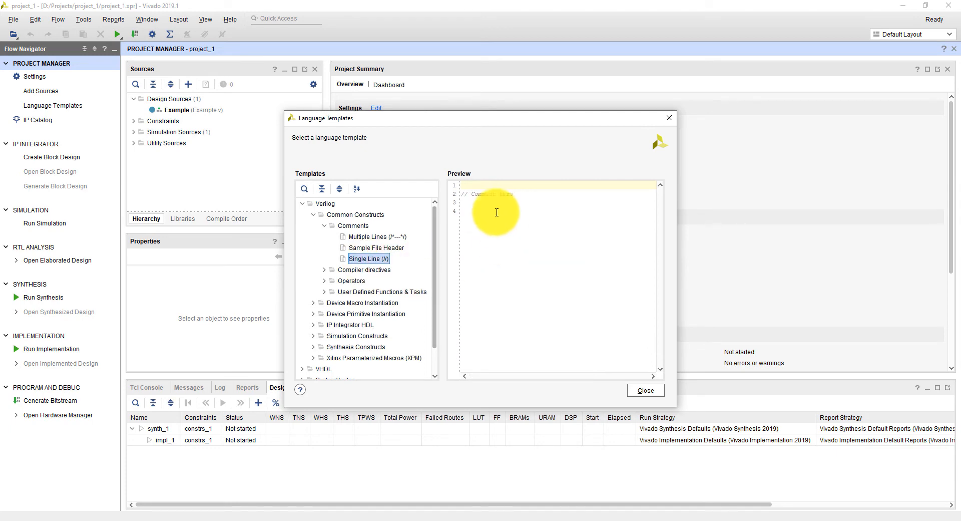
left_click(324, 226)
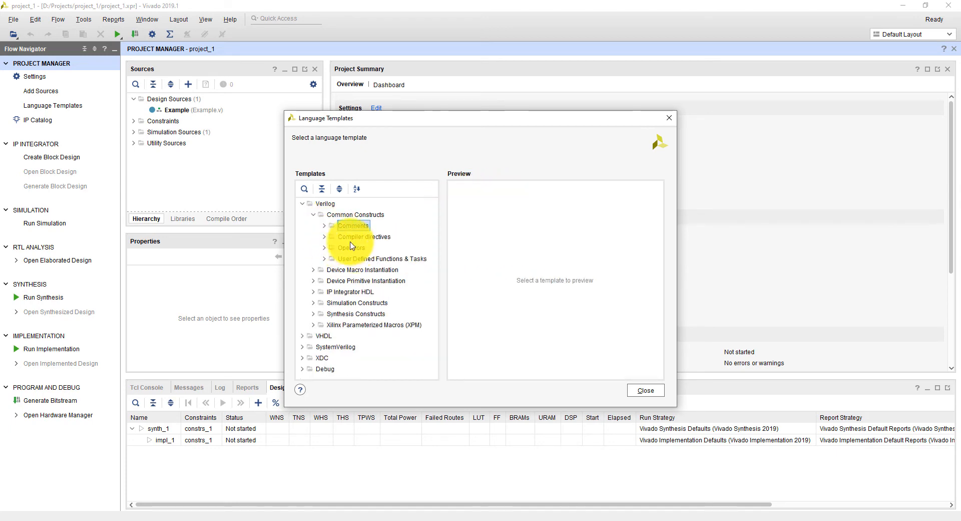
Preview the Define templates under the Verilog compiler directives, including `define, `ifdef & `elsif & `else, and `ifndef
left_click(324, 236)
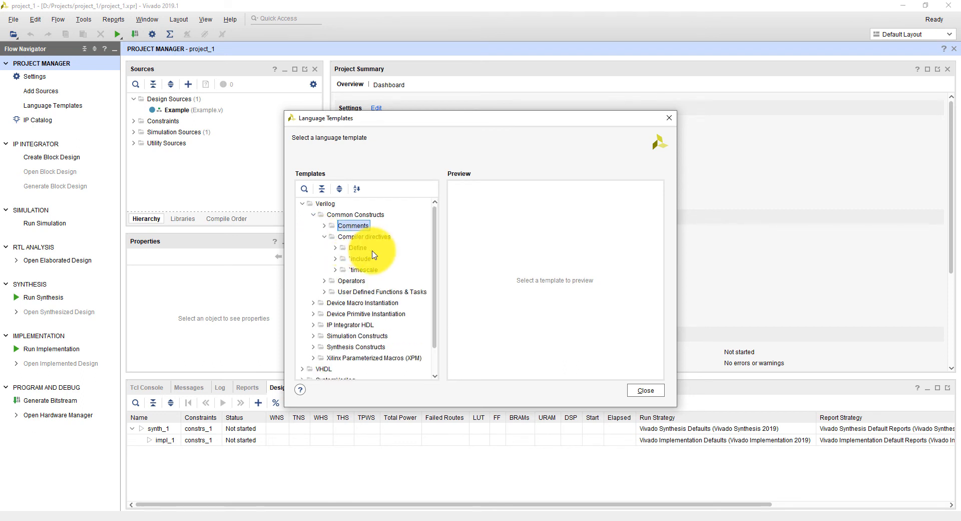
left_click(336, 248)
left_click(373, 259)
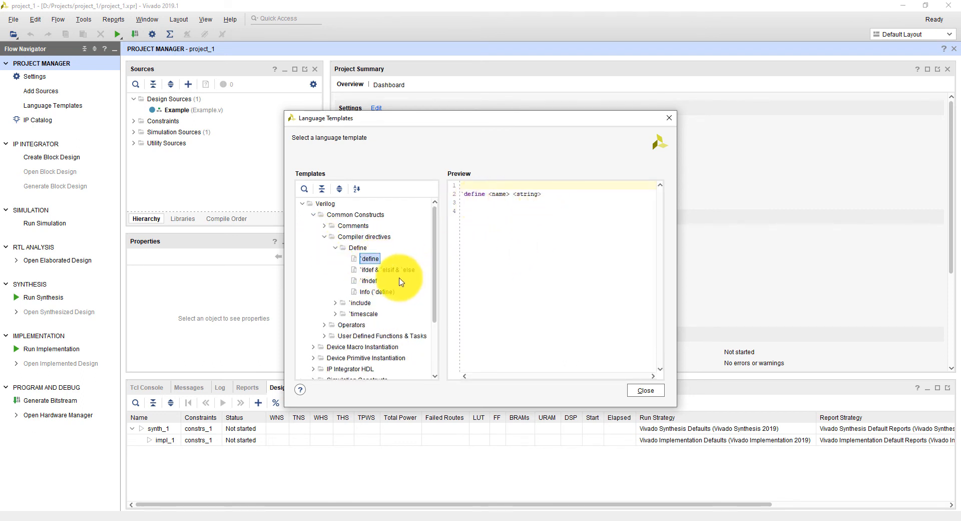
left_click(378, 270)
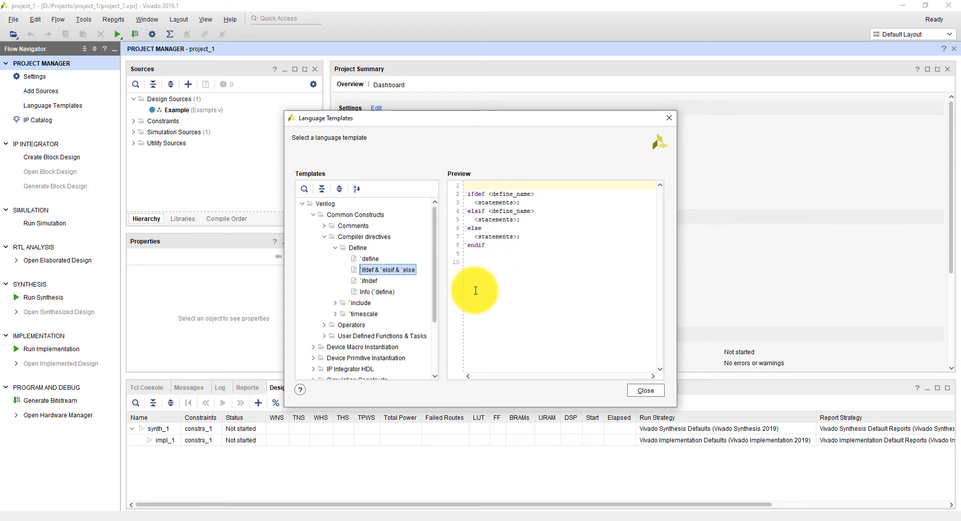
left_click(370, 281)
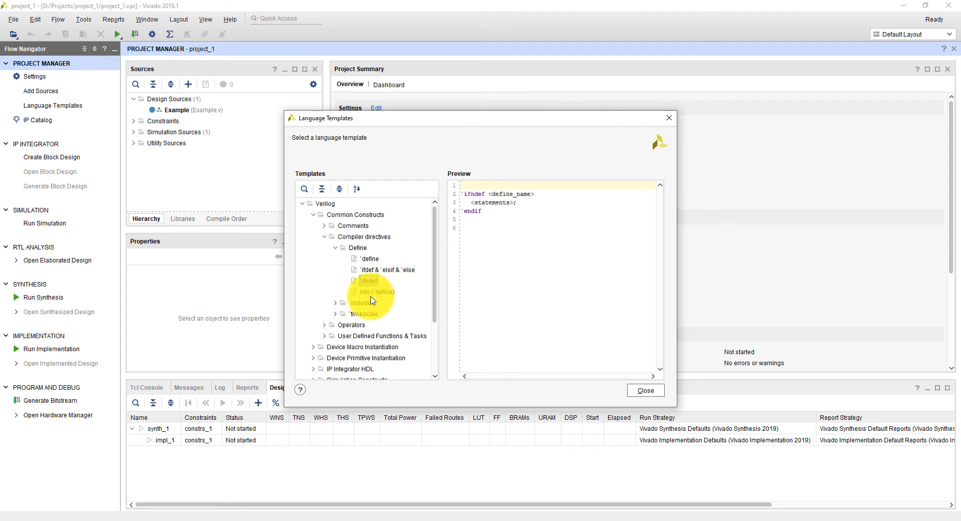
left_click(372, 295)
left_click(334, 247)
left_click(324, 236)
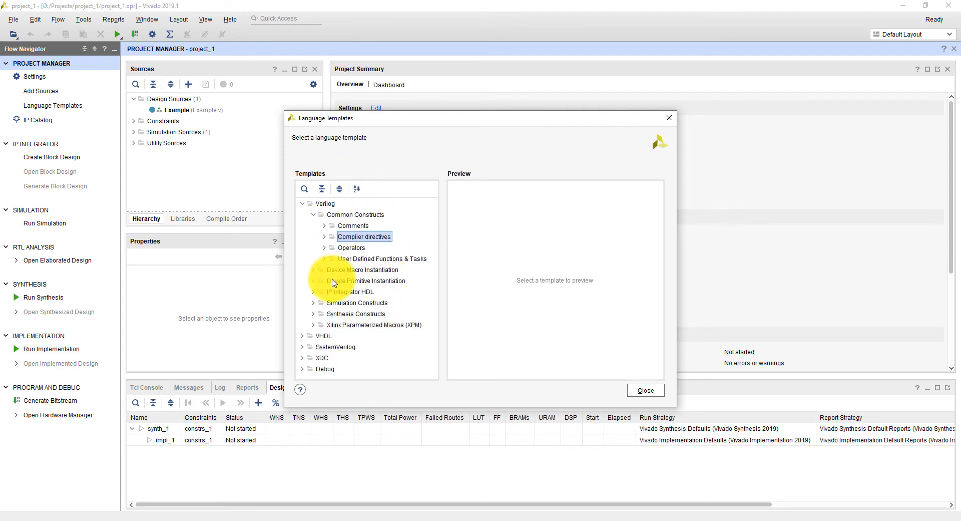
Preview the Verilog operator templates, including Arithmetic, Bitwise, Logical, Replicate/Concatenate and Unary Reduction
left_click(325, 249)
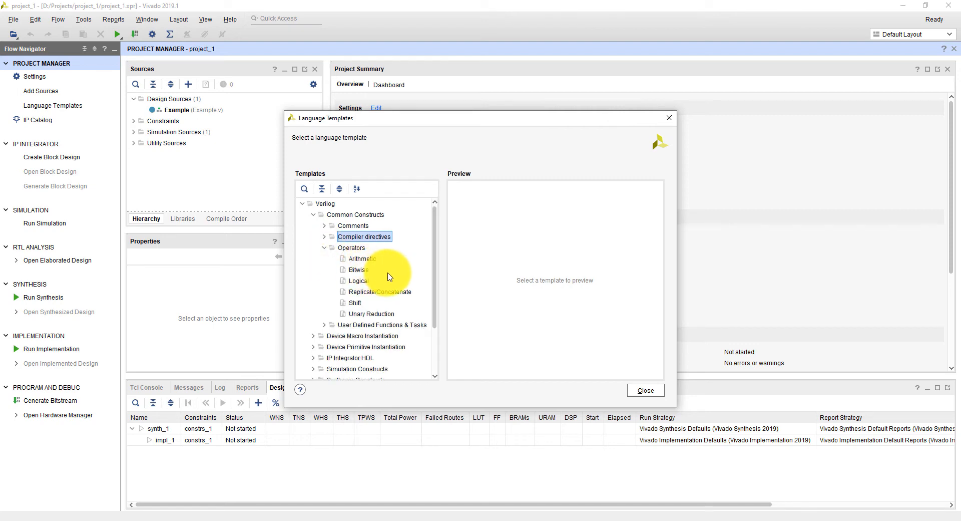
left_click(366, 259)
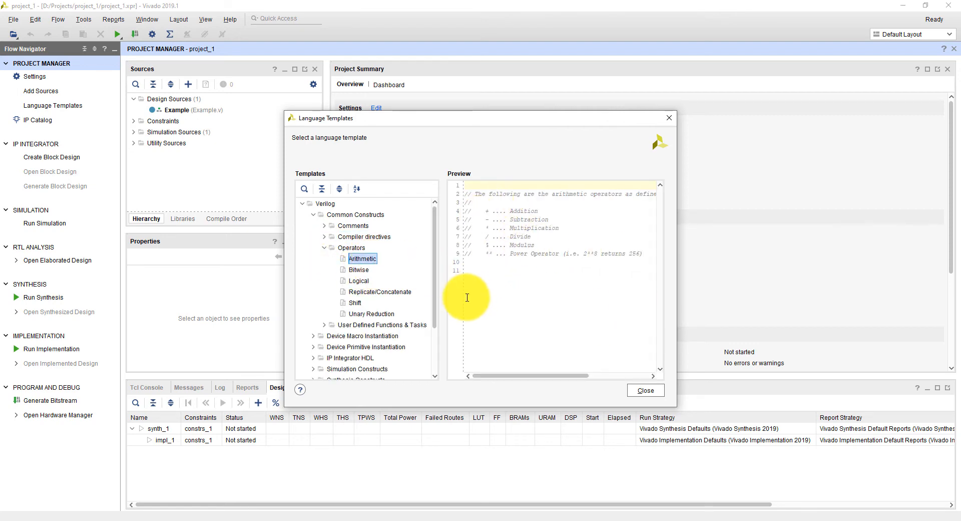
left_click(358, 270)
left_click(362, 290)
left_click(359, 283)
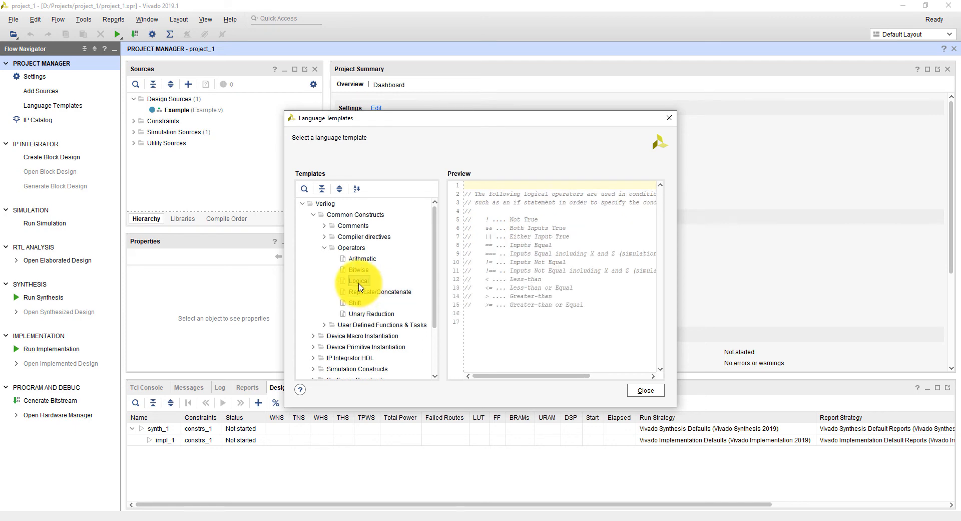
left_click(358, 295)
left_click(356, 314)
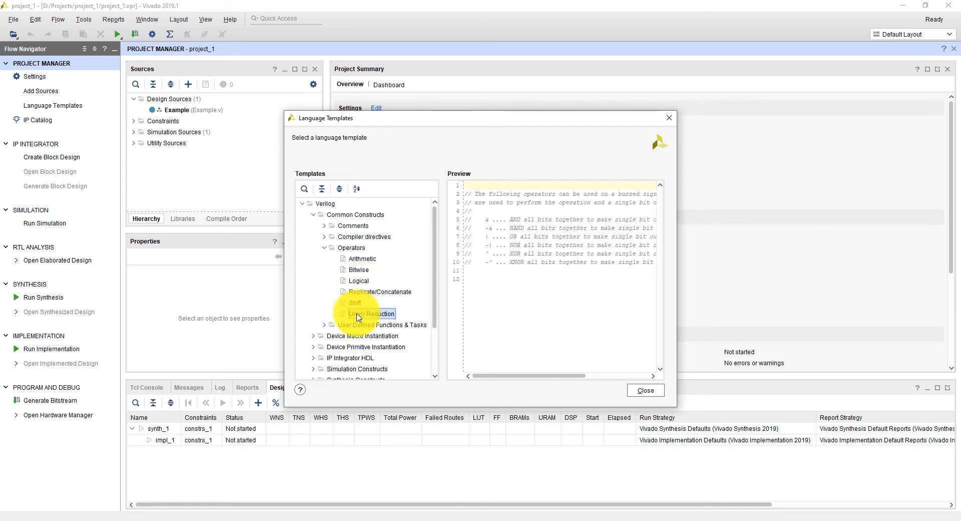
left_click(325, 247)
Preview the Verilog user-defined function and task templates, covering function and task calls, Function Declaration and Task Declaration
left_click(325, 258)
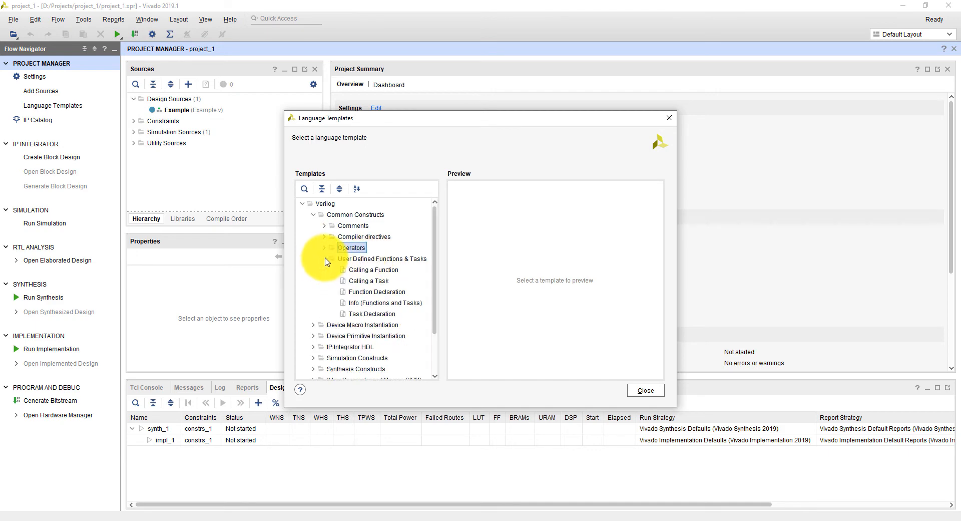
left_click(373, 270)
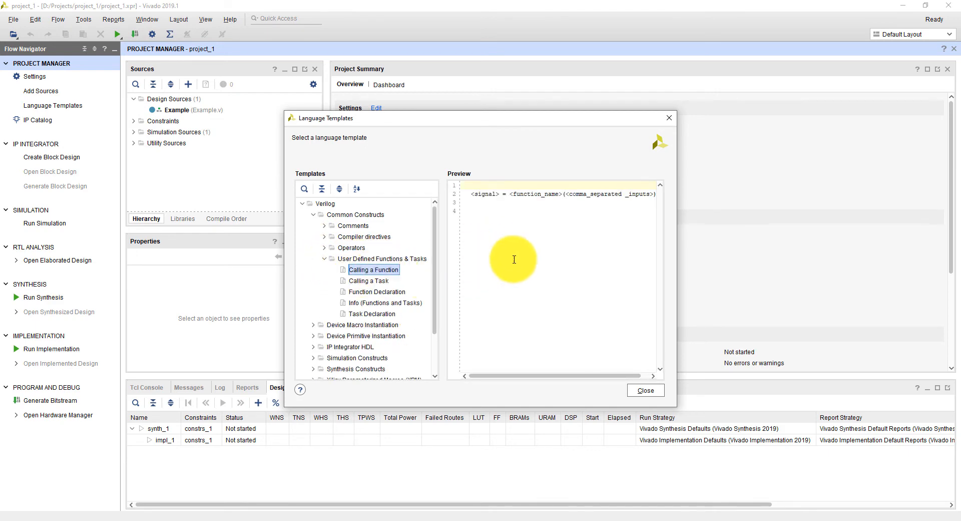
left_click(381, 281)
left_click(381, 293)
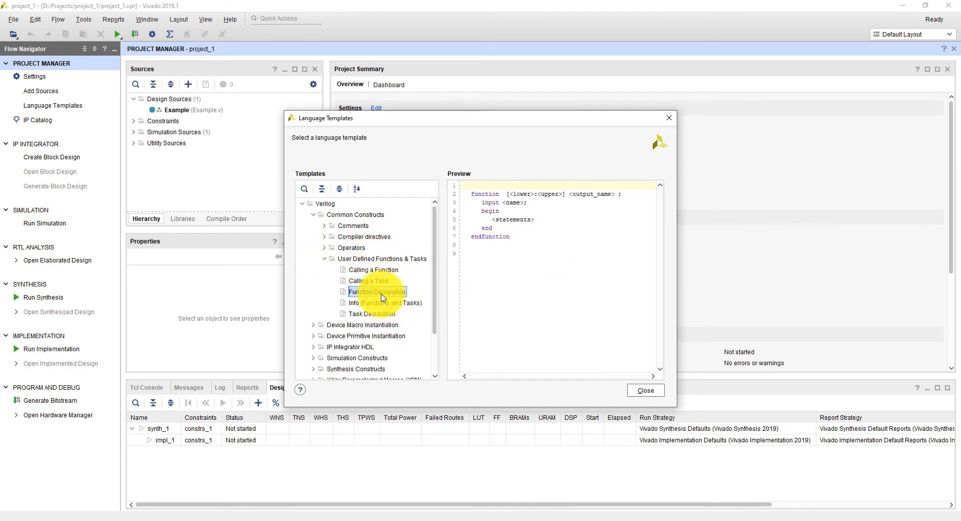
left_click(383, 314)
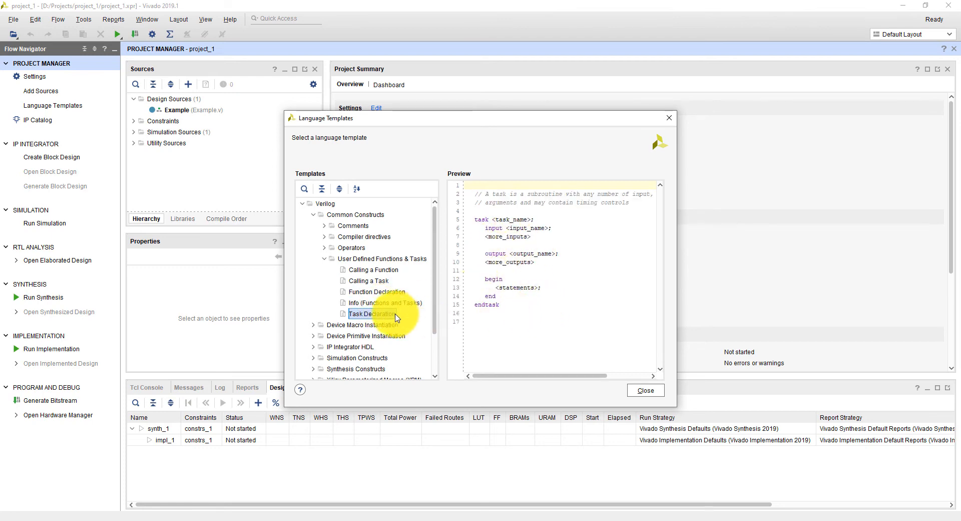
Browse the Verilog Xilinx Parameterized Macros, including XPM_CDC and XPM_MEMORY, and preview the Dual Port Distributed RAM template
left_click(324, 260)
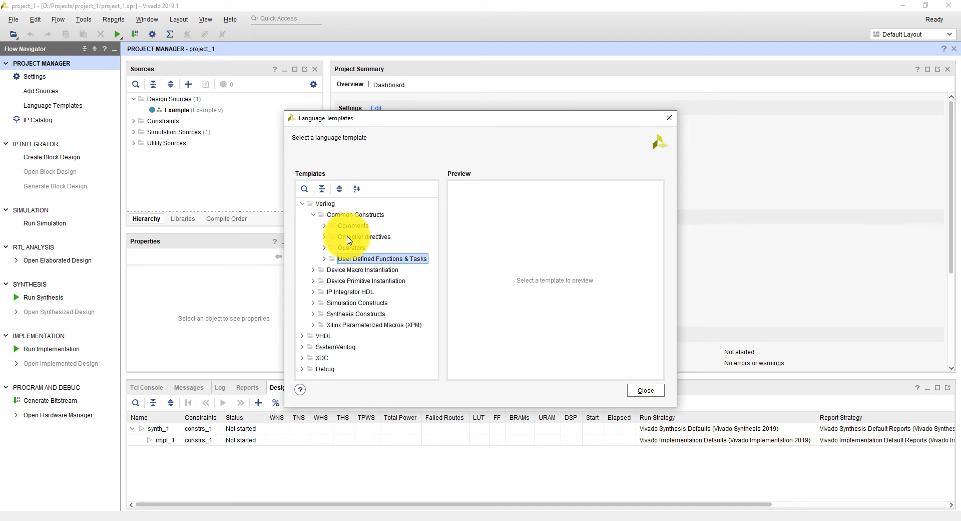
left_click(313, 215)
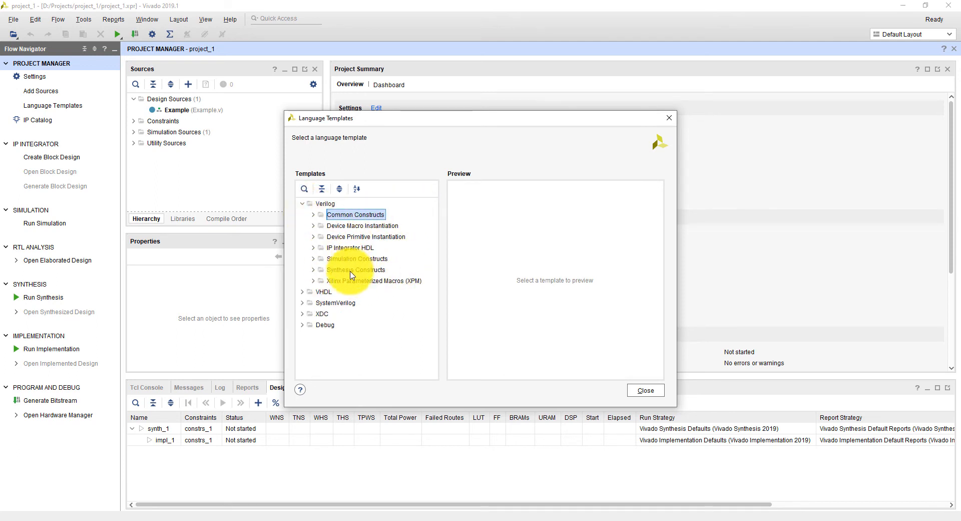
left_click(314, 281)
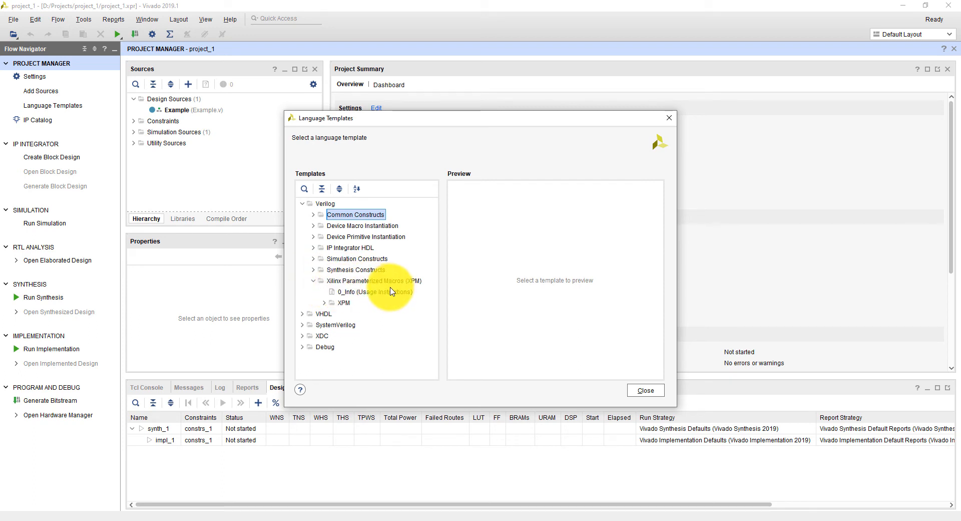
left_click(324, 303)
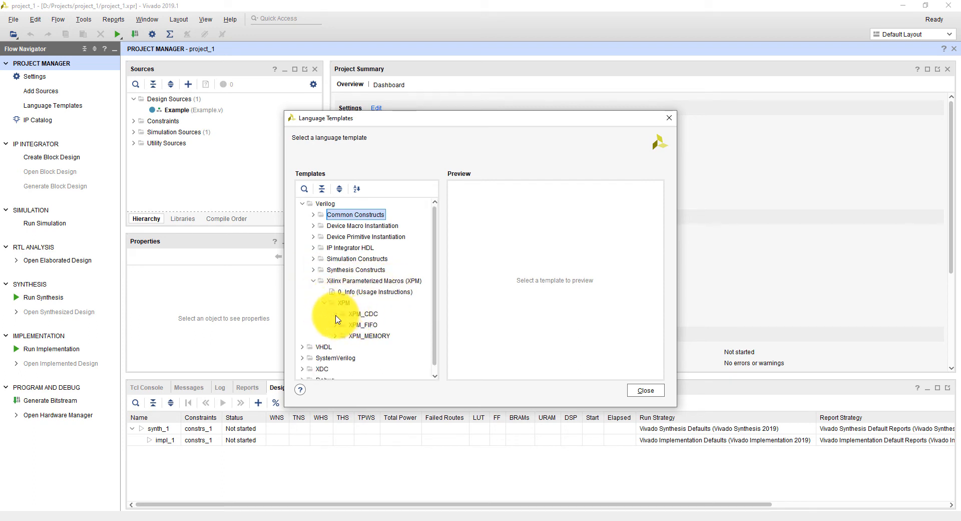
left_click(335, 313)
scroll(358, 322, "down", 2)
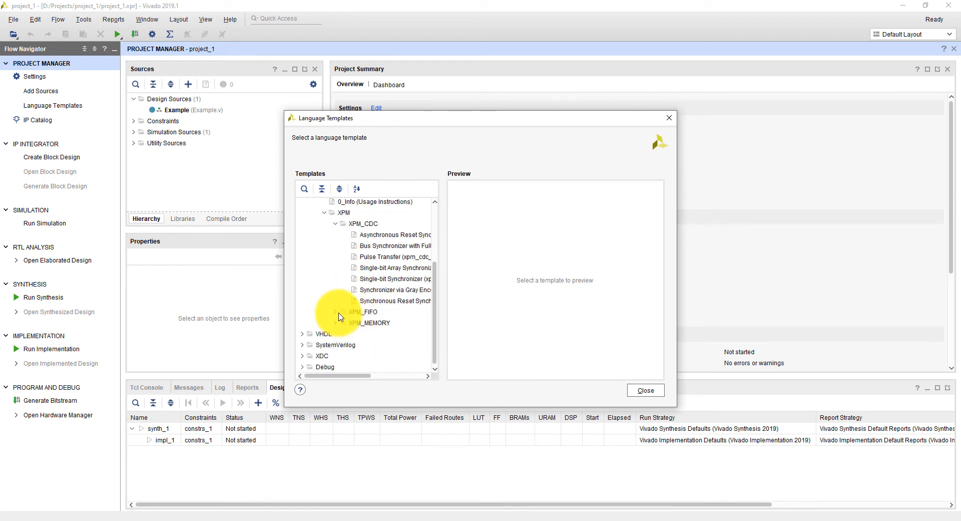
left_click(335, 323)
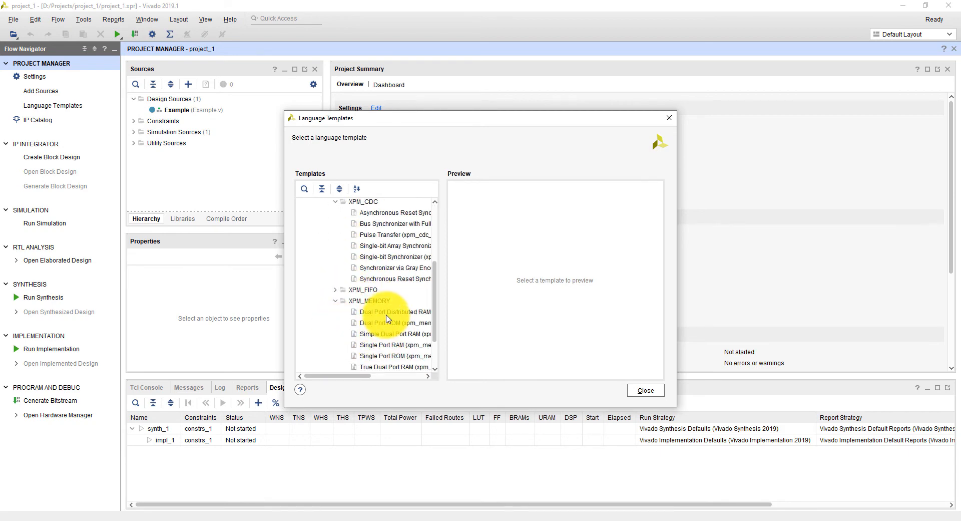
left_click(387, 314)
scroll(520, 301, "down", 20)
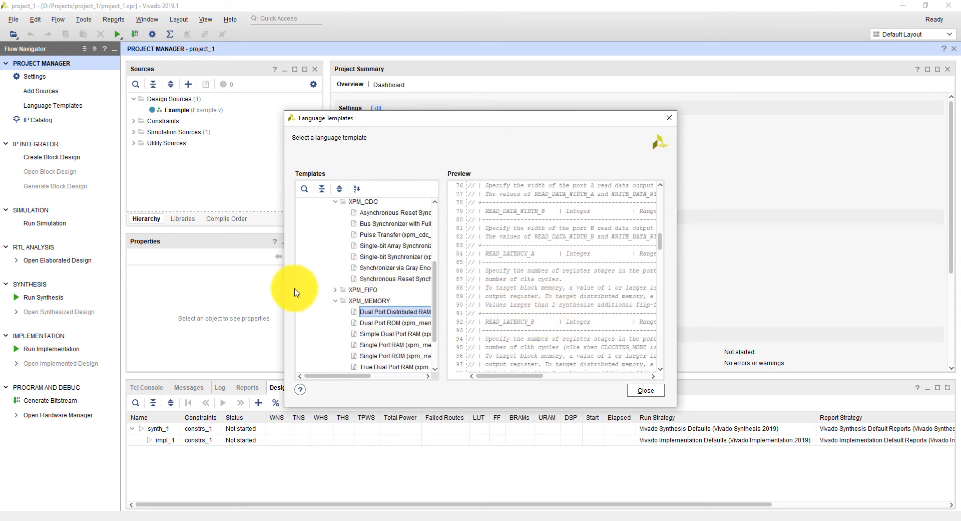
Enlarge the Language Templates window to read the Dual Port Distributed RAM template to its end, and select all of its code
left_click_drag(281, 288, 112, 303)
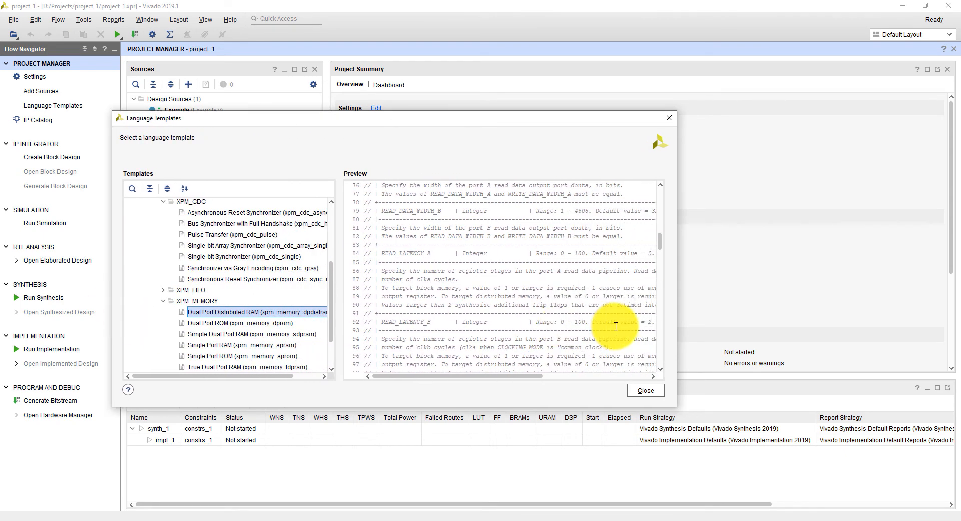
left_click_drag(678, 296, 851, 296)
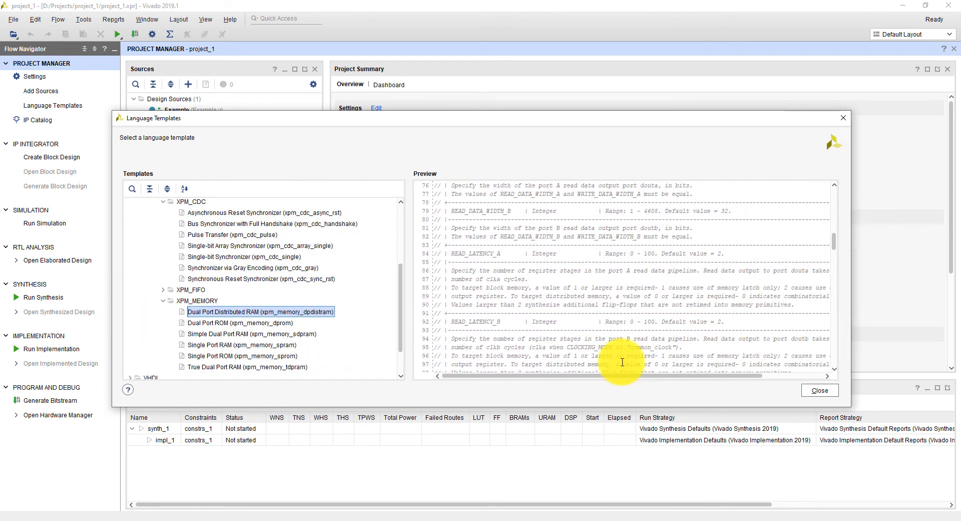
scroll(576, 340, "down", 13)
scroll(551, 304, "down", 20)
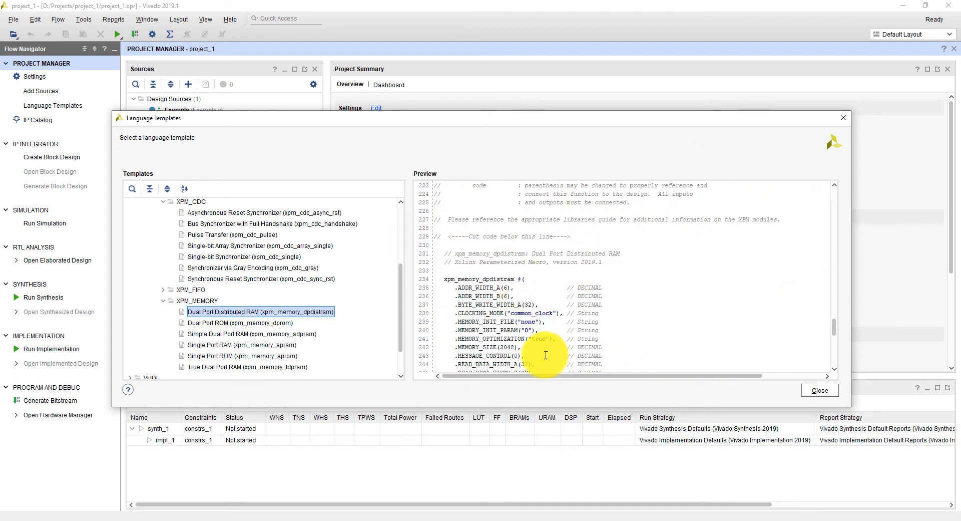
left_click_drag(507, 408, 507, 518)
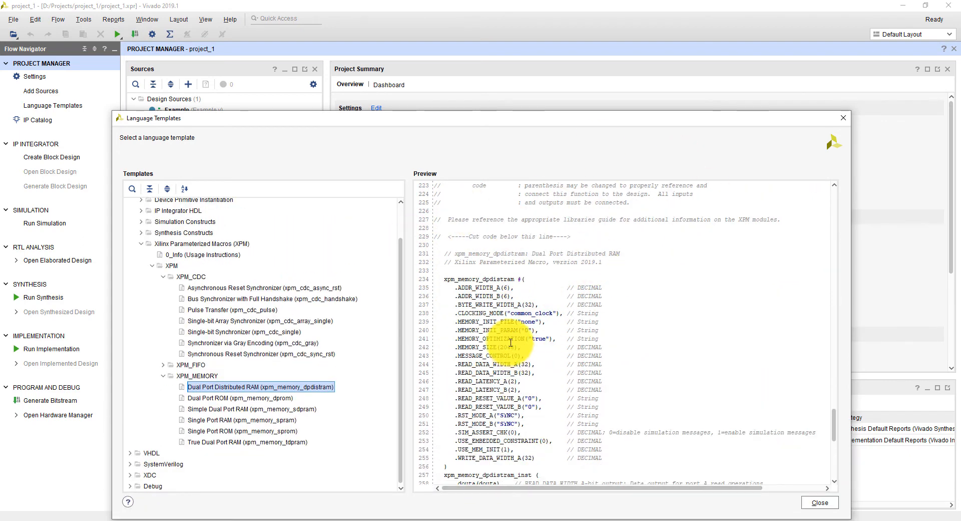
scroll(497, 391, "down", 5)
scroll(551, 363, "down", 7)
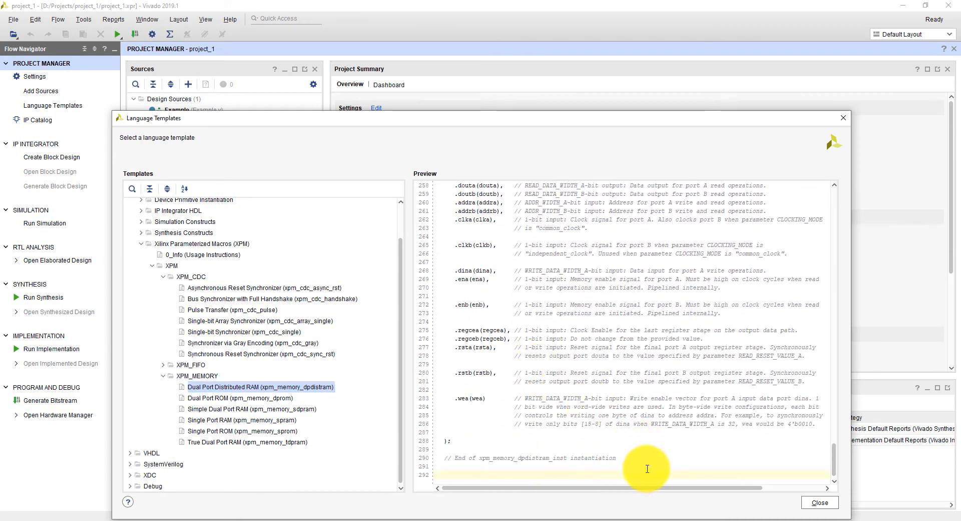
left_click_drag(644, 461, 216, 31)
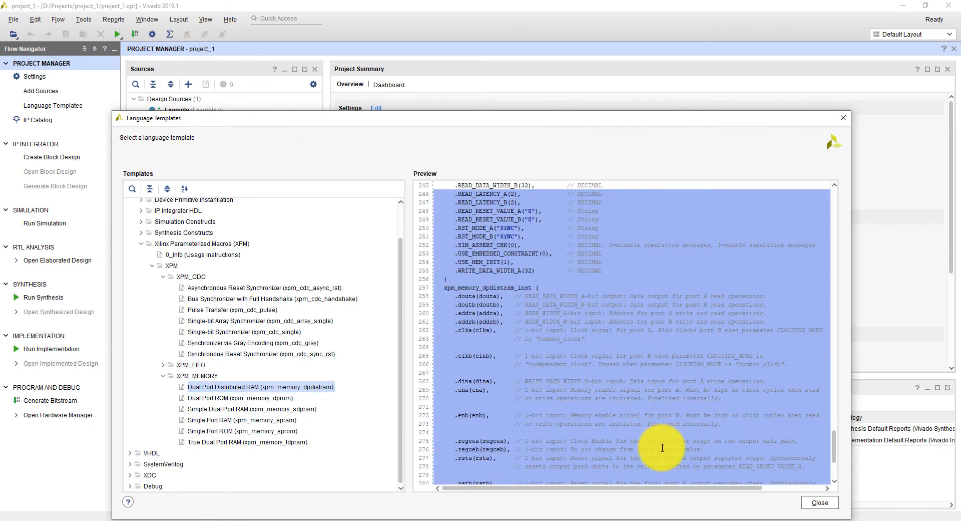
key("ctrl+a")
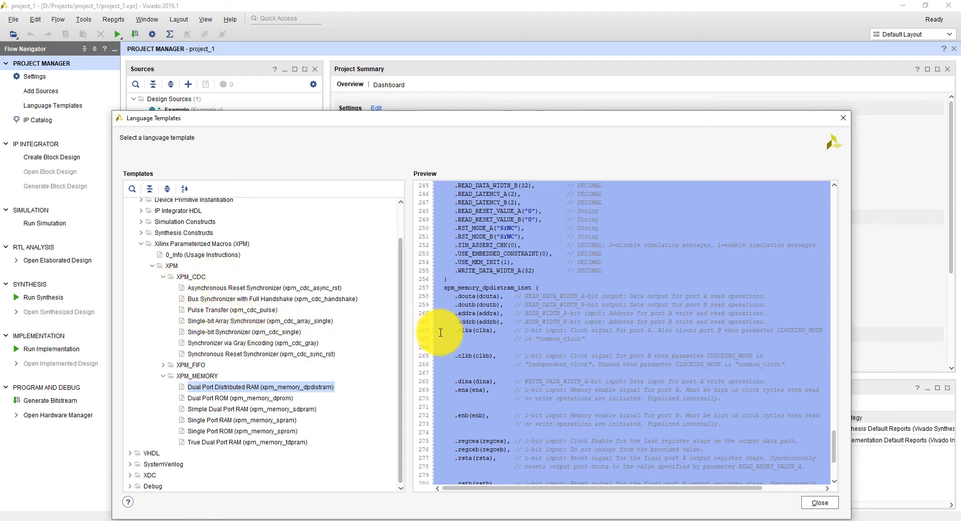
Collapse the XPM_MEMORY, XPM_CDC, XPM and Xilinx Parameterized Macros groups, along with the whole Verilog template tree
left_click(163, 376)
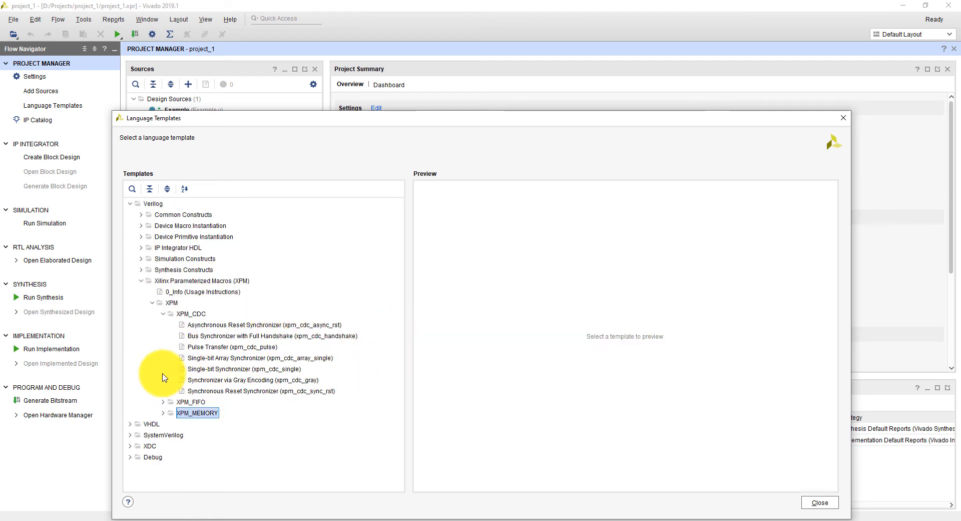
left_click(162, 315)
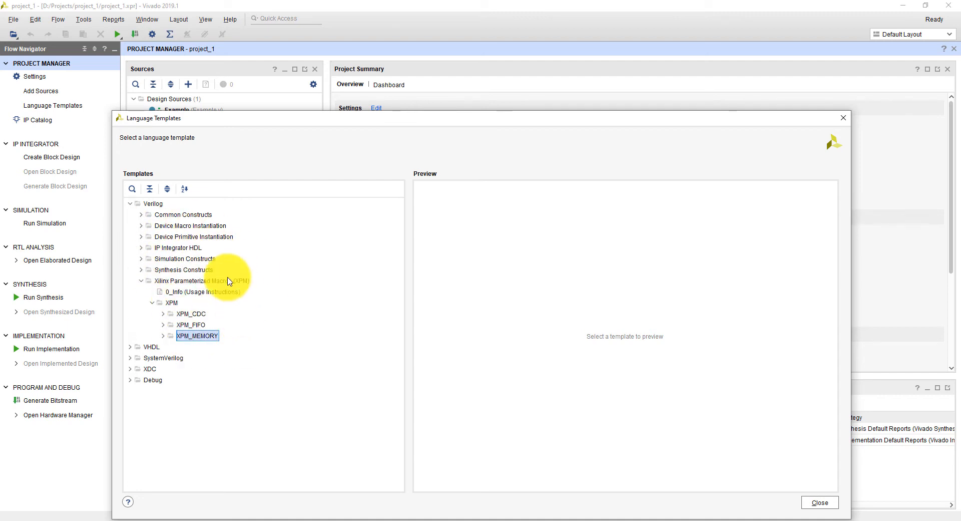
left_click(152, 303)
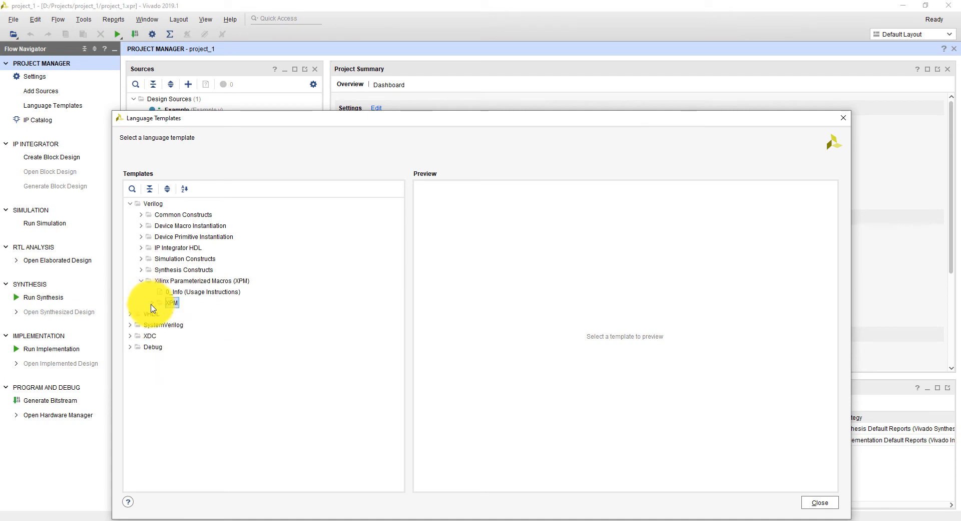
left_click(141, 281)
left_click(130, 204)
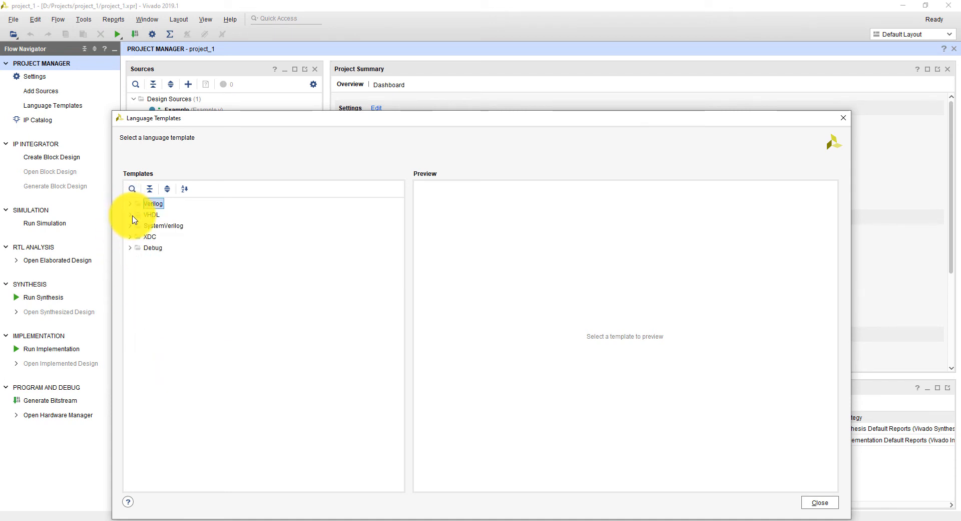
View the Trigger State Machine categories under the Debug templates, and close the Language Templates window
left_click(131, 215)
left_click(130, 215)
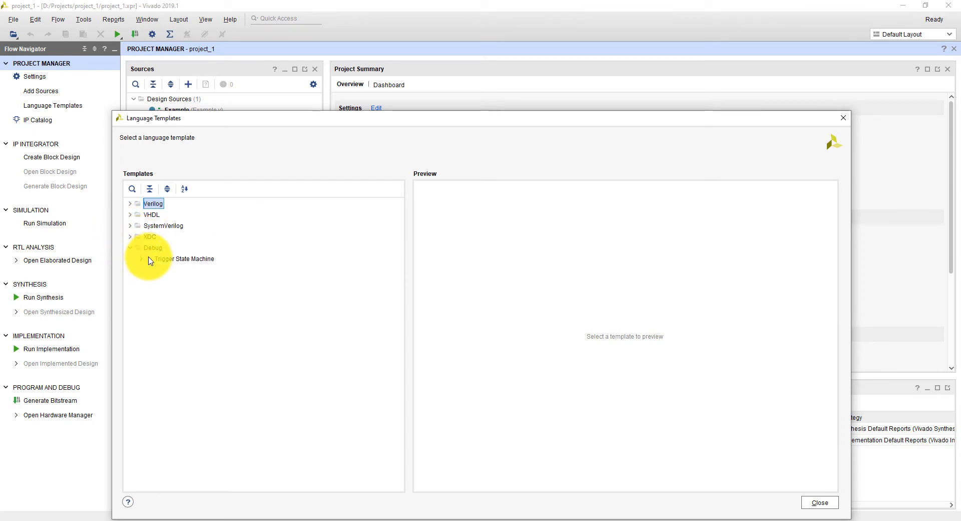
left_click(142, 261)
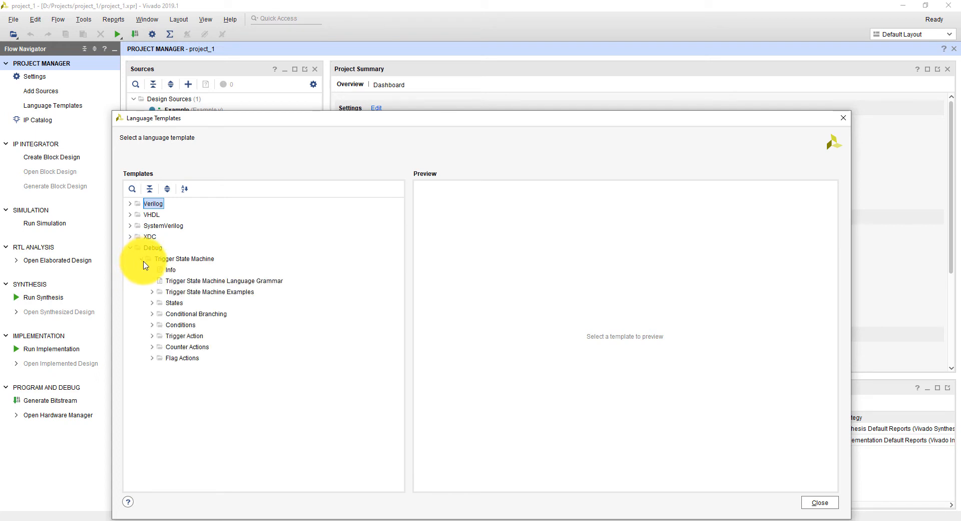
left_click(141, 259)
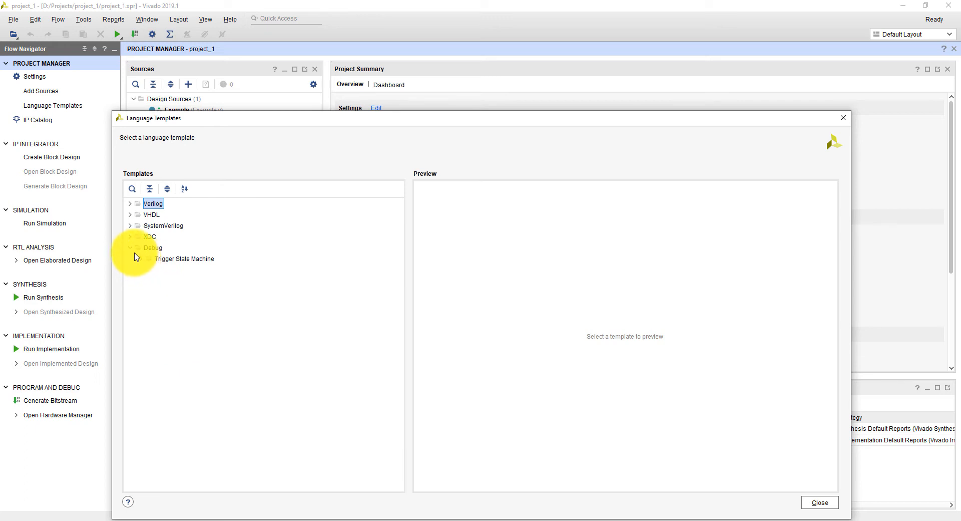
left_click_drag(433, 121, 465, 46)
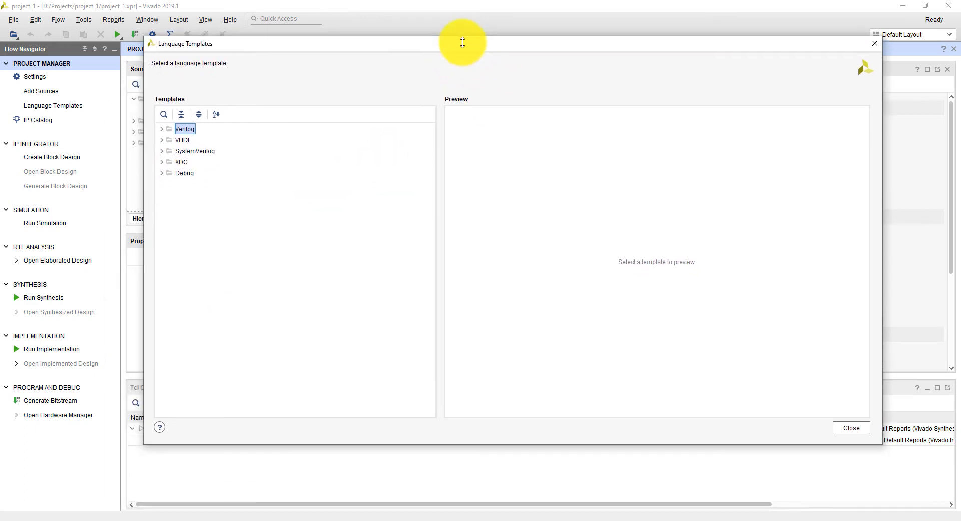
left_click(851, 428)
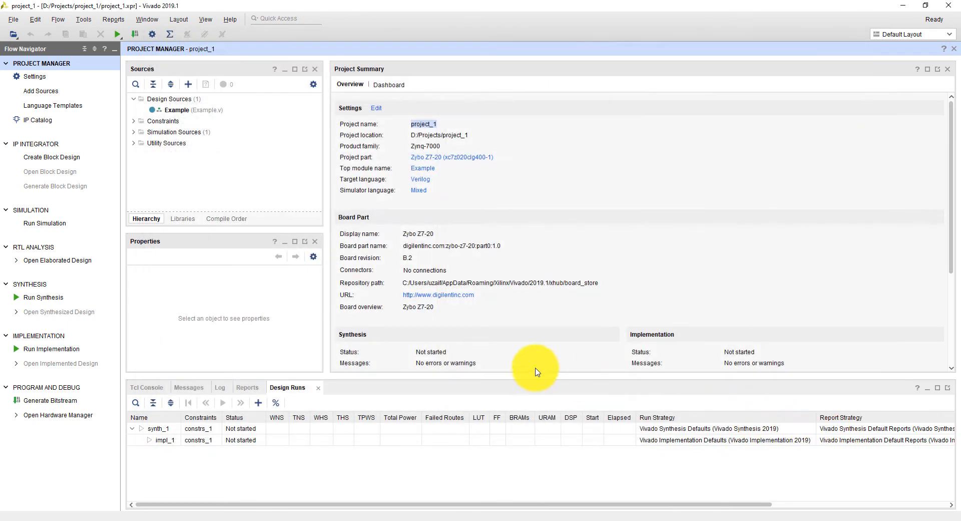
Open the IP Catalog, and return to the Project Summary to review its overview from the settings to the power section
left_click(42, 121)
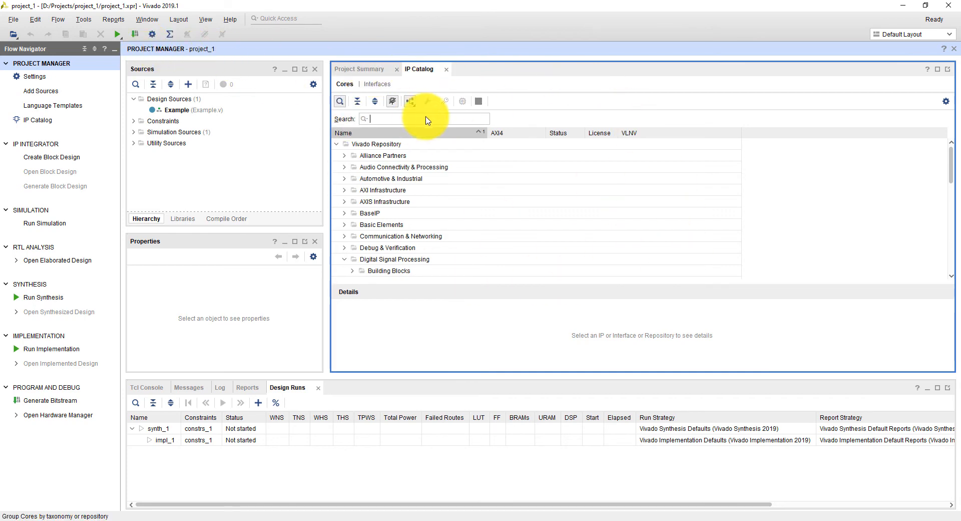
left_click(360, 69)
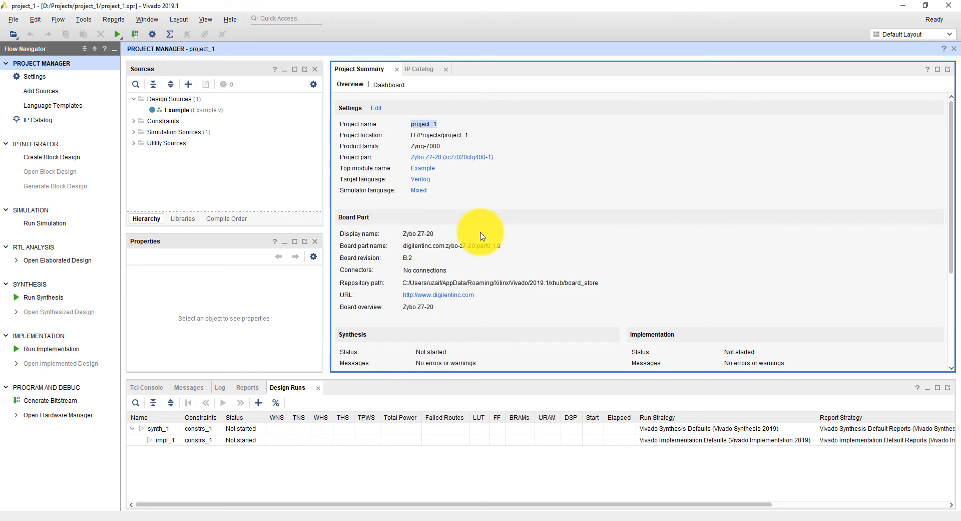
scroll(480, 220, "down", 5)
scroll(494, 214, "up", 5)
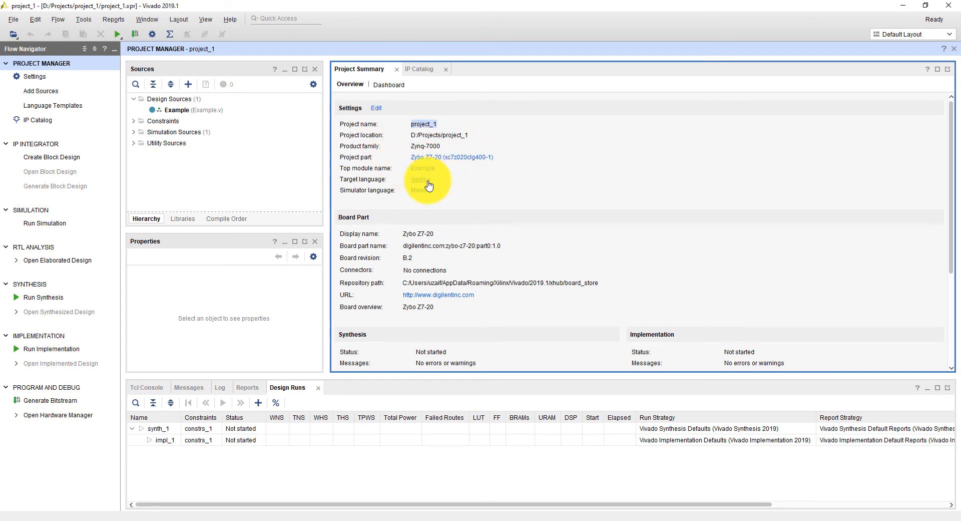
scroll(516, 294, "down", 3)
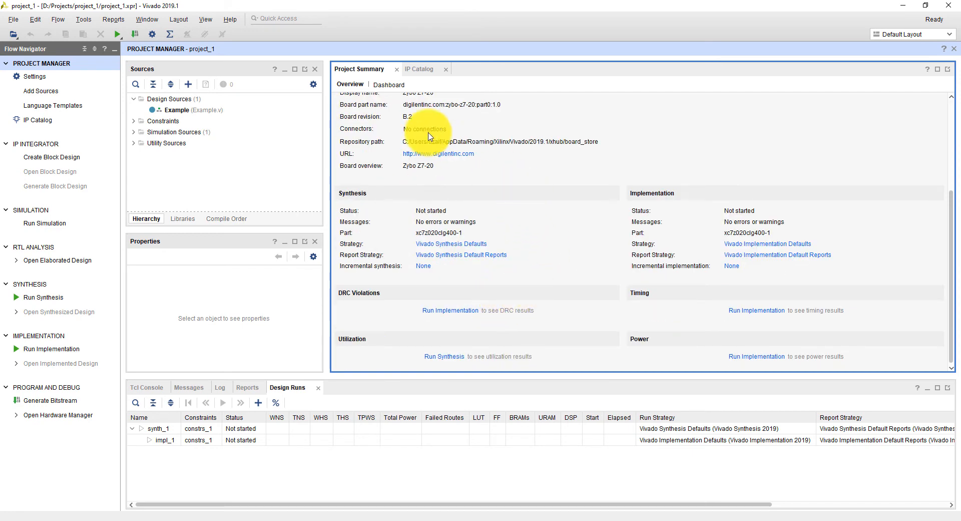
Browse the Vivado Repository core categories in the IP Catalog and display the details of the Processor System Reset core
left_click(422, 69)
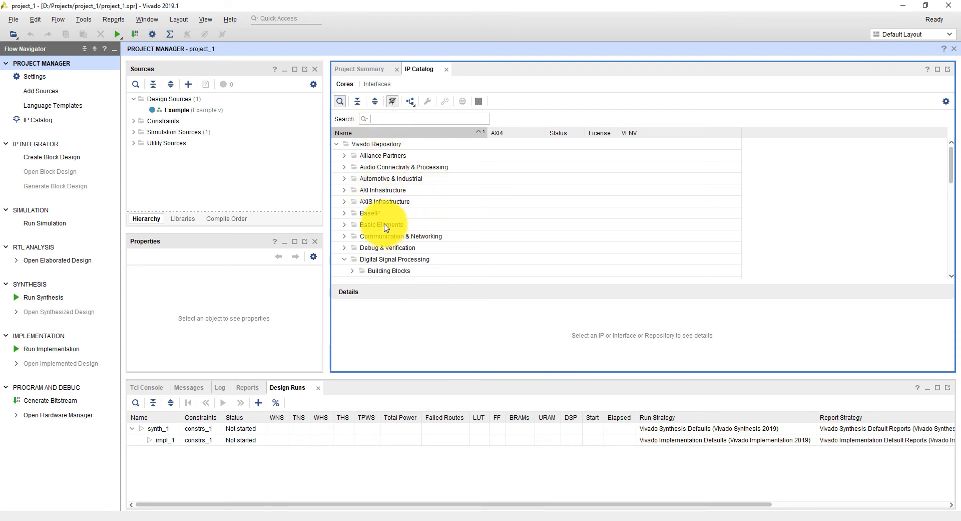
scroll(386, 228, "down", 4)
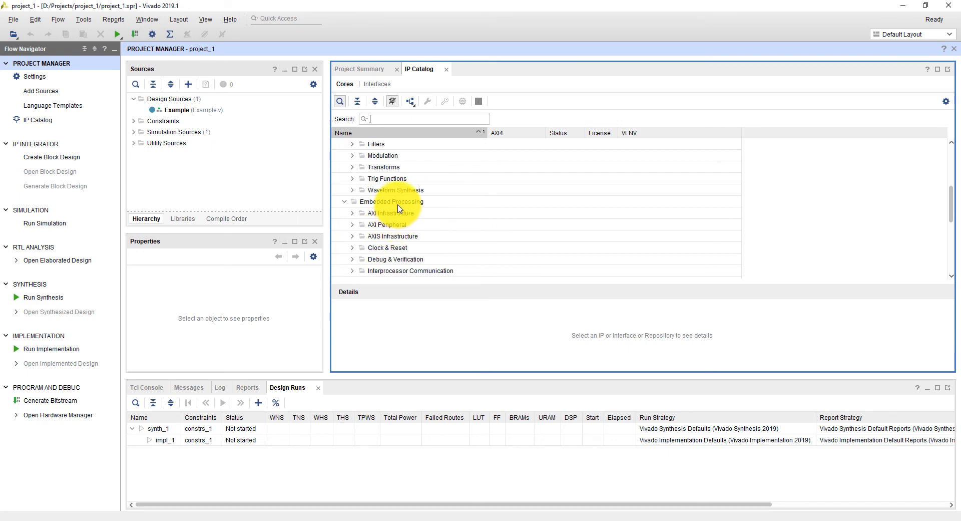
right_click(398, 202)
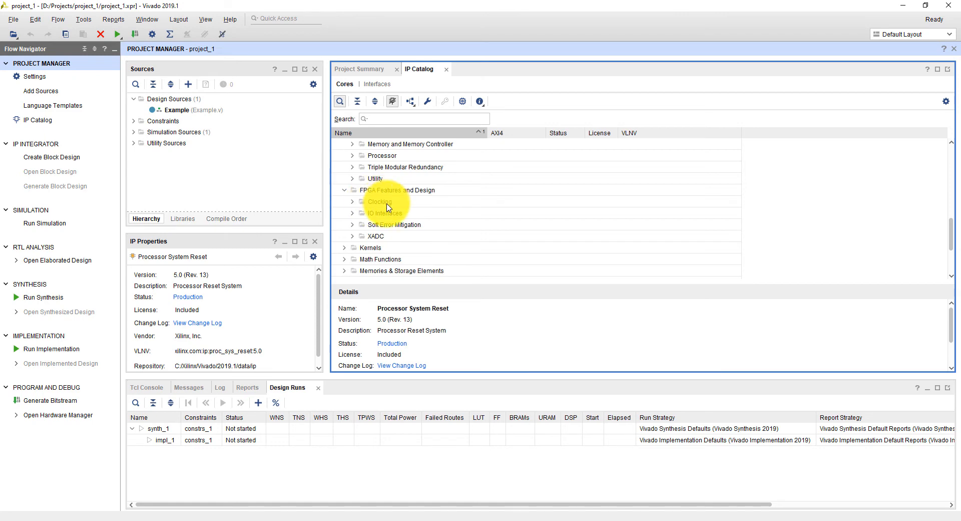
scroll(393, 211, "down", 1)
scroll(393, 211, "down", 1)
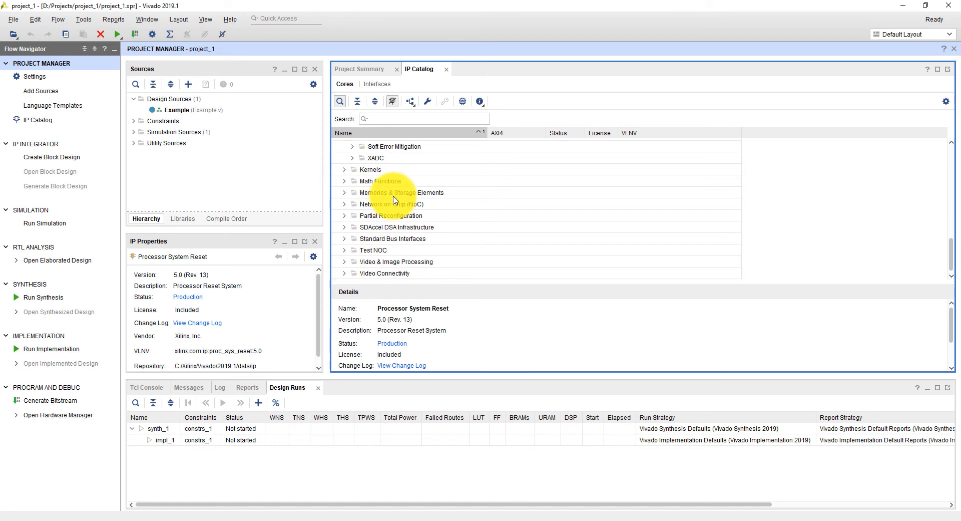
scroll(395, 200, "up", 8)
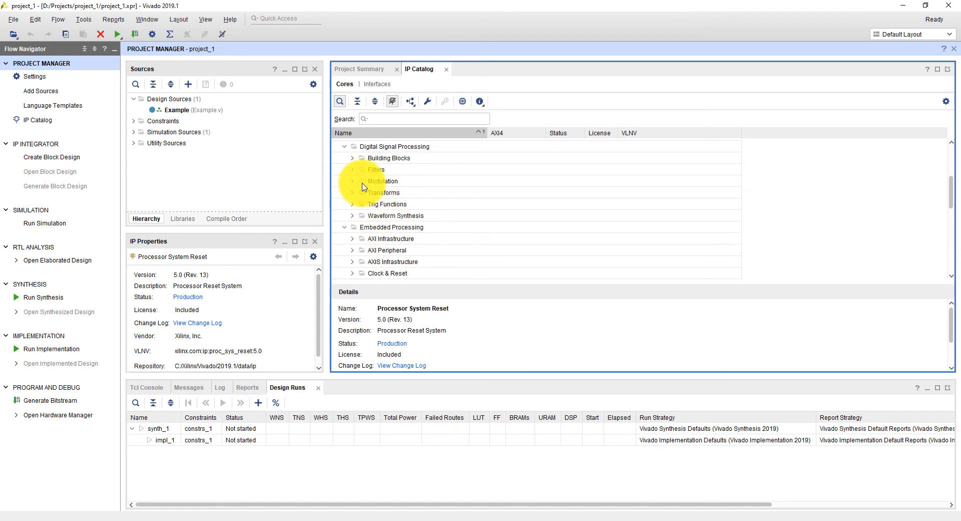
Collapse the Digital Signal Processing, Embedded Processing, and FPGA Features and Design categories, and close the IP Catalog
left_click(344, 147)
left_click(344, 159)
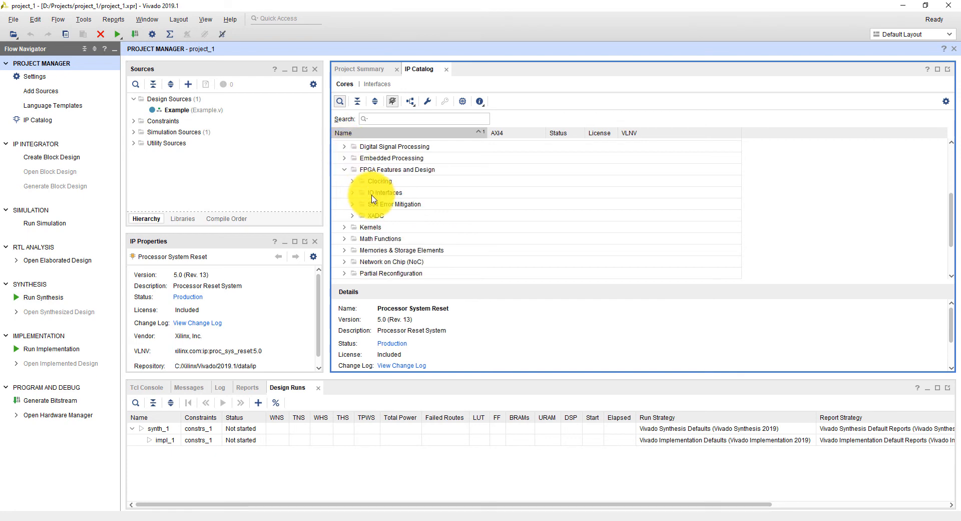
left_click(344, 170)
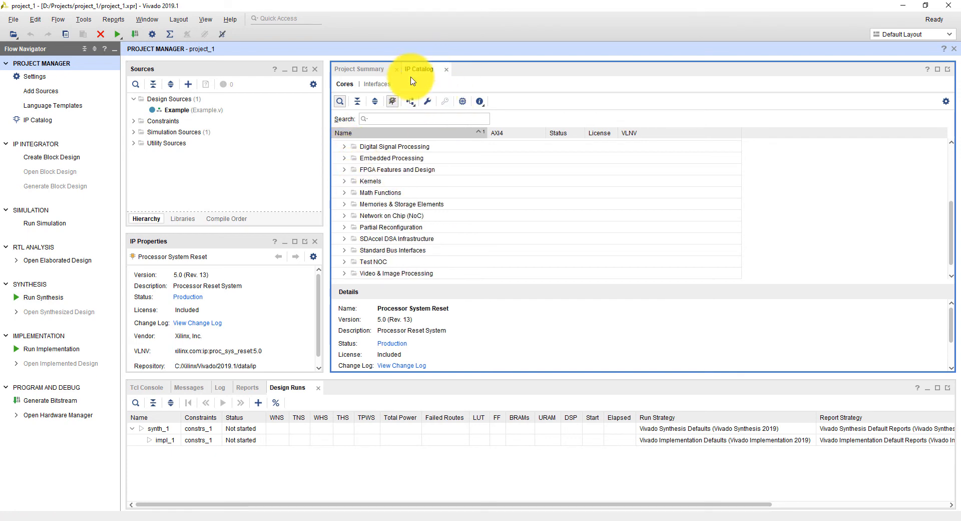
left_click(450, 71)
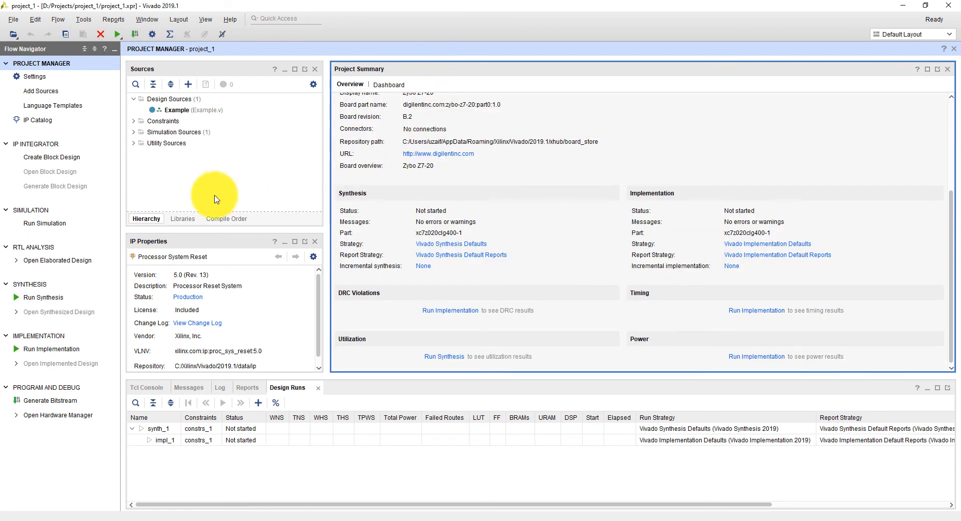
View the Create Block Design dialog, cancel it without creating a design, and collapse the IP Integrator section
left_click(34, 158)
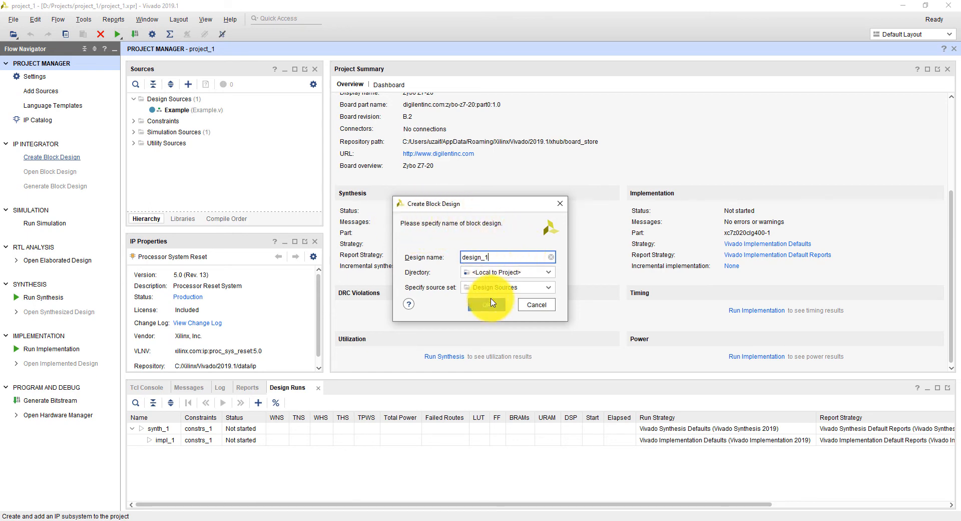
left_click(540, 306)
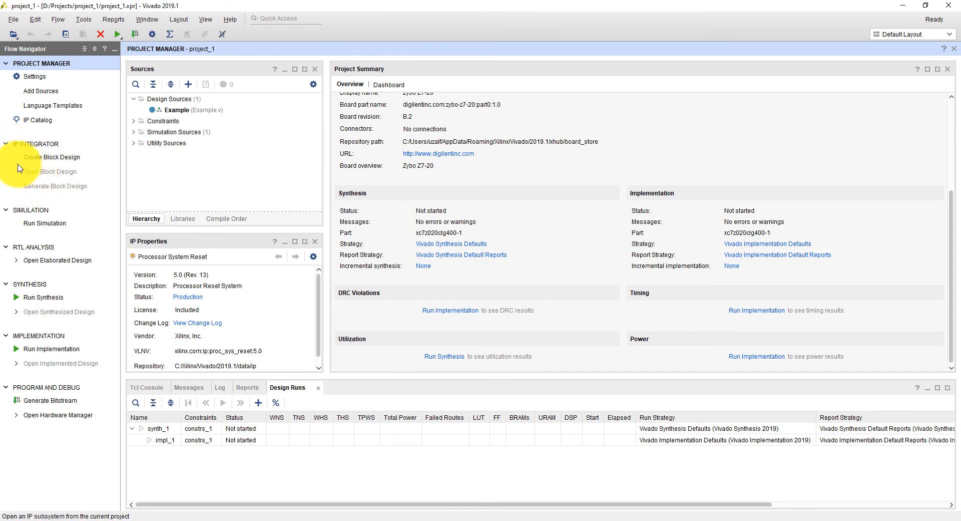
left_click(5, 146)
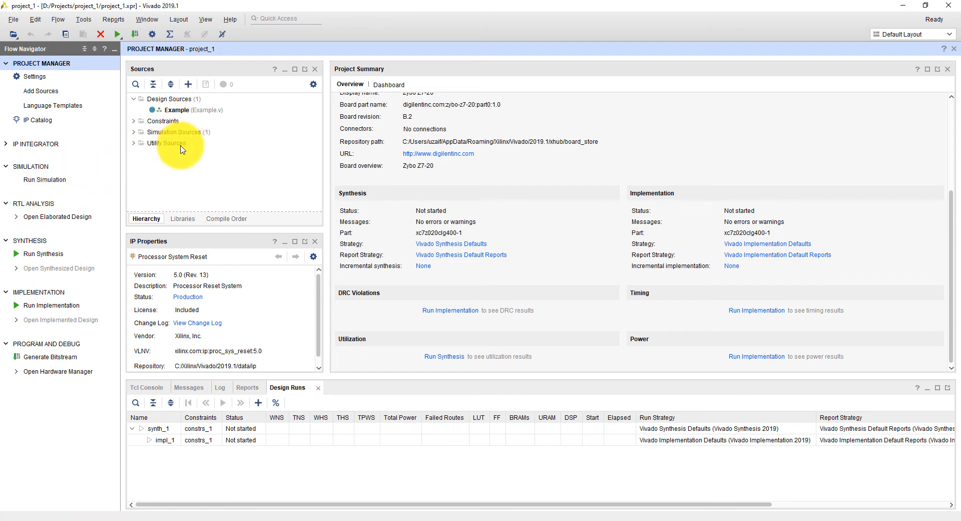
View the available Run Simulation types and the report and schematic entries under Open Elaborated Design
left_click(58, 181)
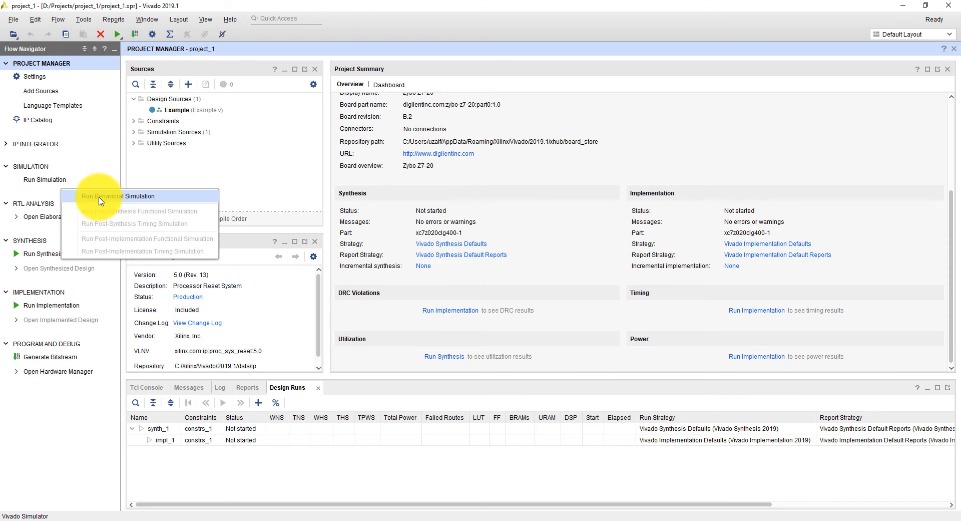
left_click(52, 182)
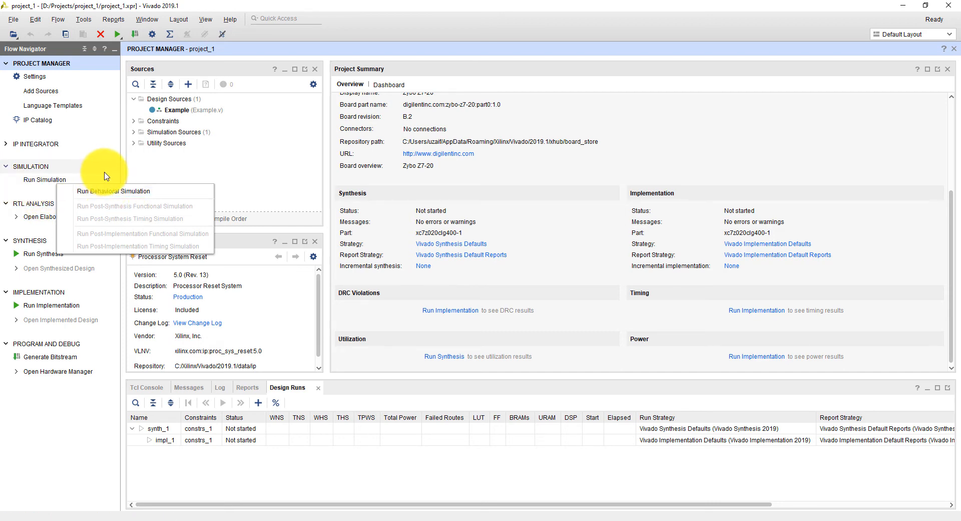
left_click(140, 177)
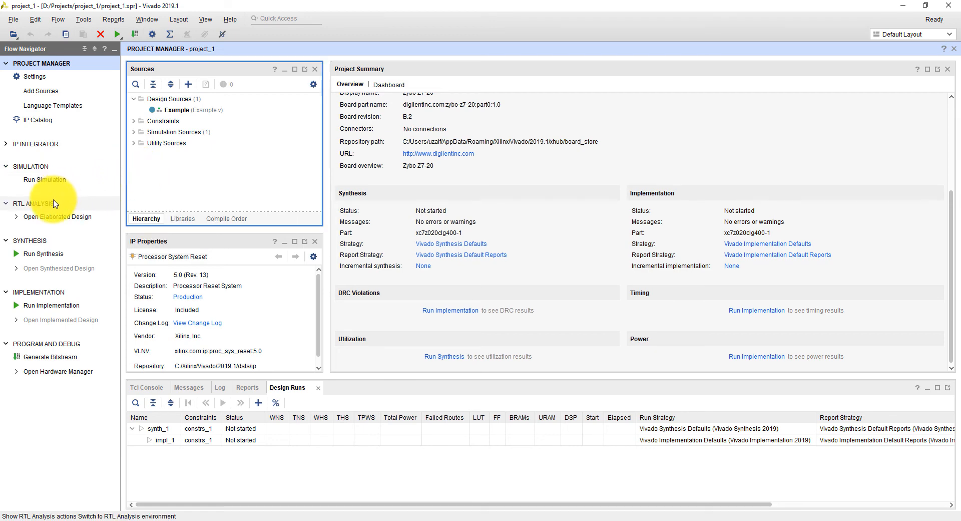
left_click(16, 218)
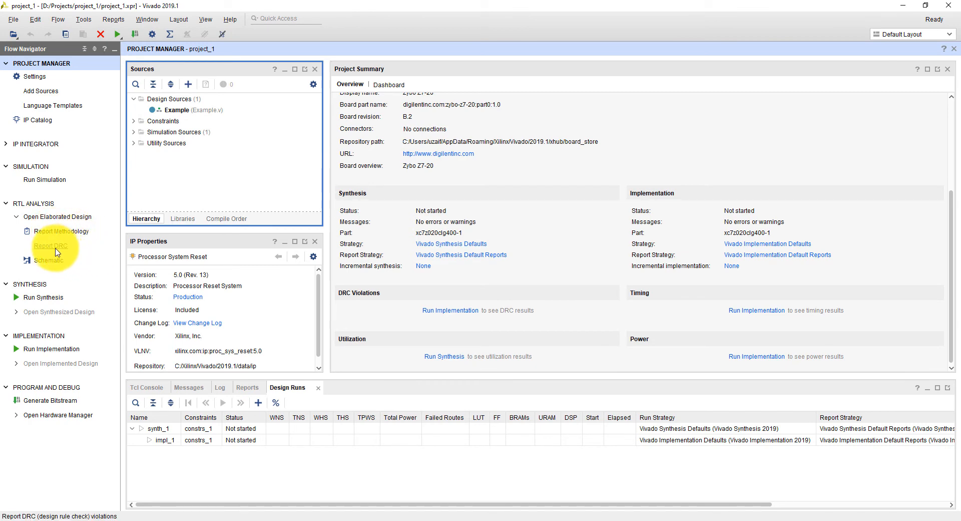
left_click(16, 216)
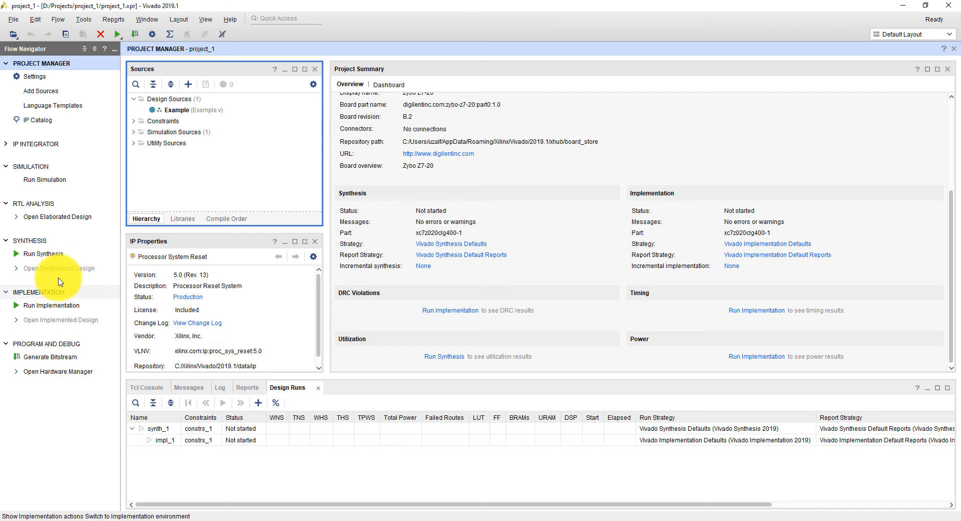
Review the launch directory, local host and Generate scripts only options for a synthesis run, and cancel the launch
left_click(47, 257)
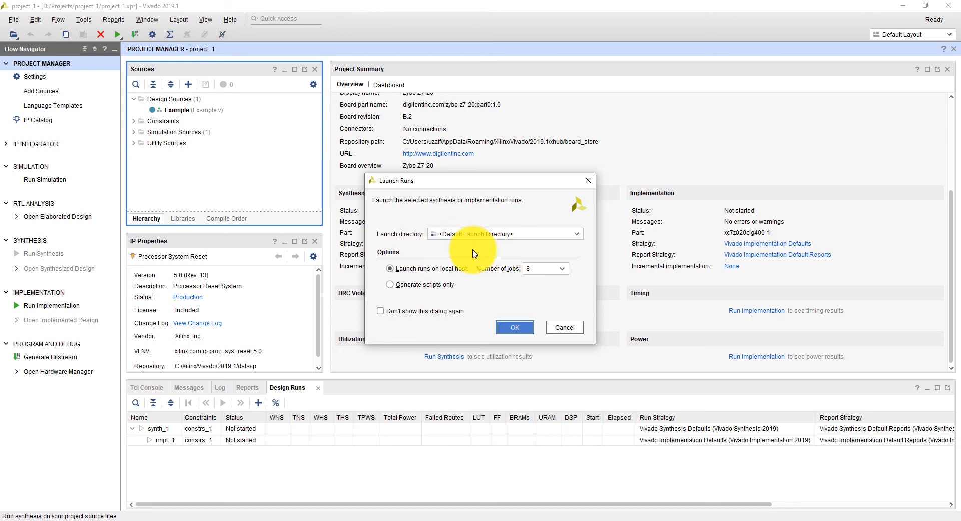
left_click(574, 235)
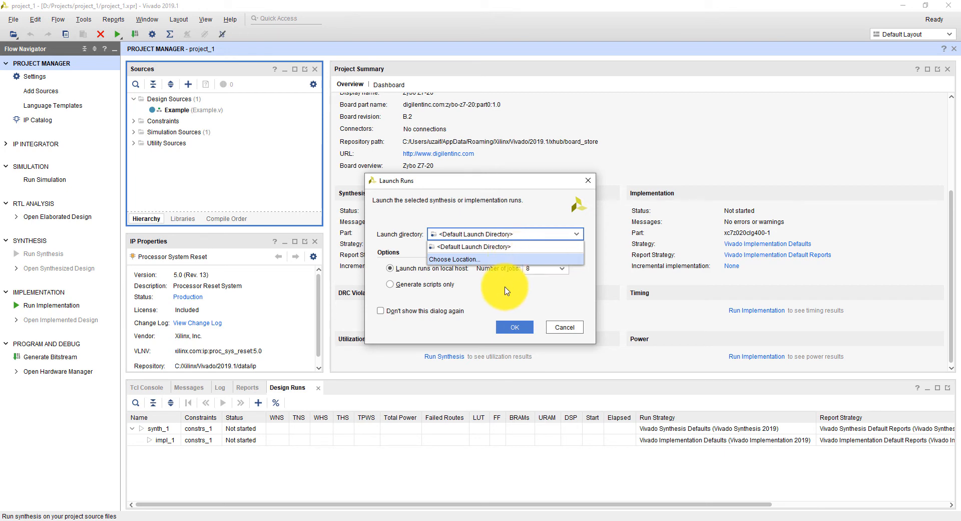
left_click(522, 284)
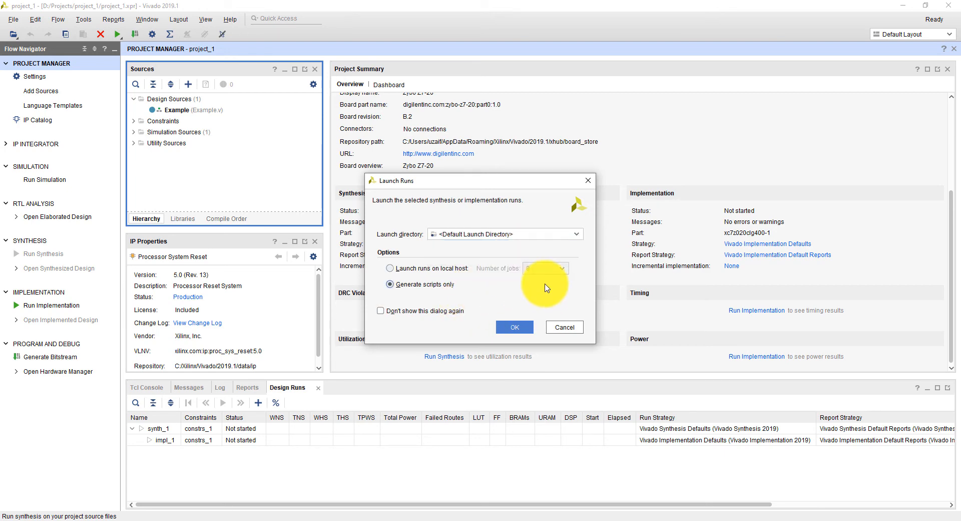
left_click(429, 284)
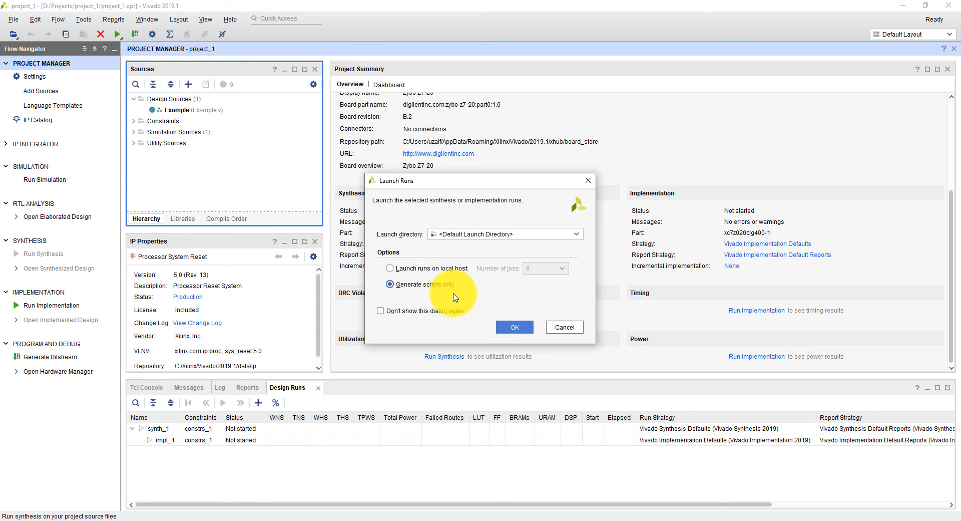
left_click(431, 269)
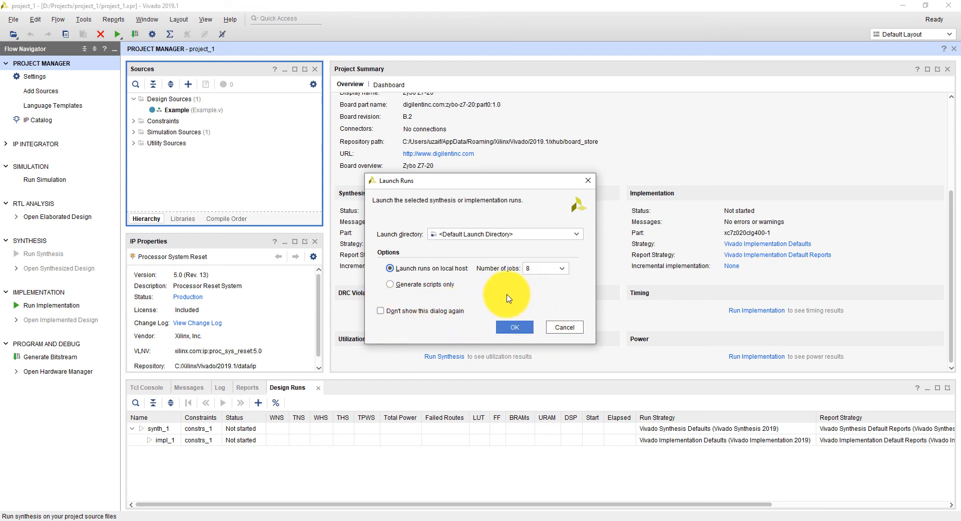
left_click(563, 328)
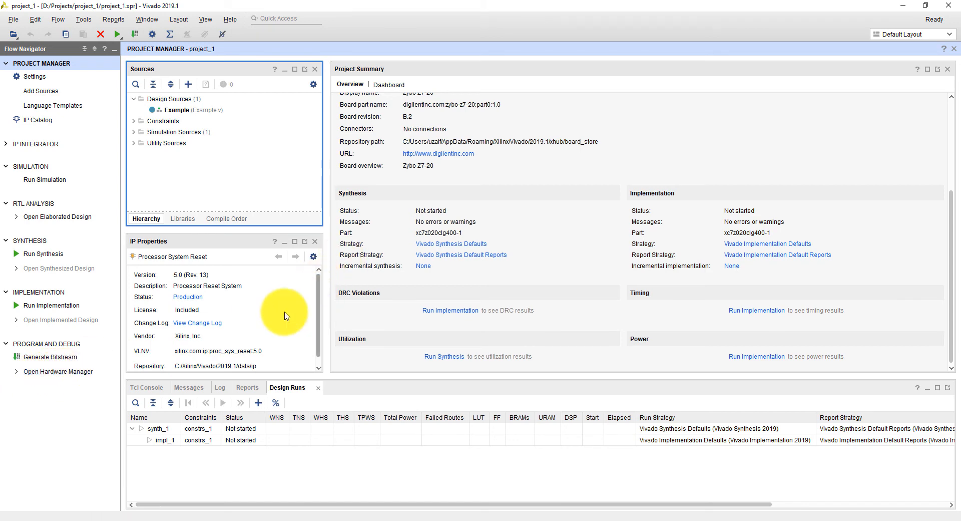
Minimize and restore the Flow Navigator, and review the Project Summary from the settings to the power section
left_click(115, 49)
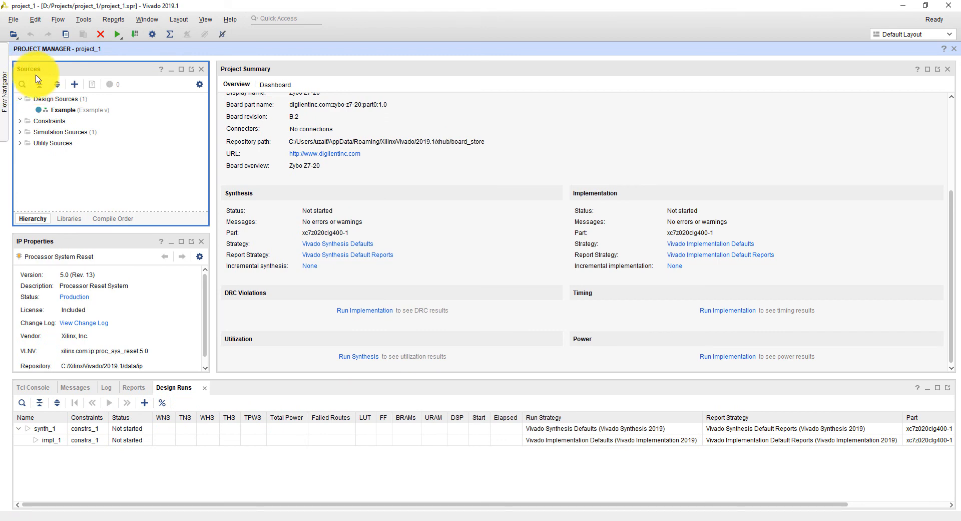
left_click(5, 85)
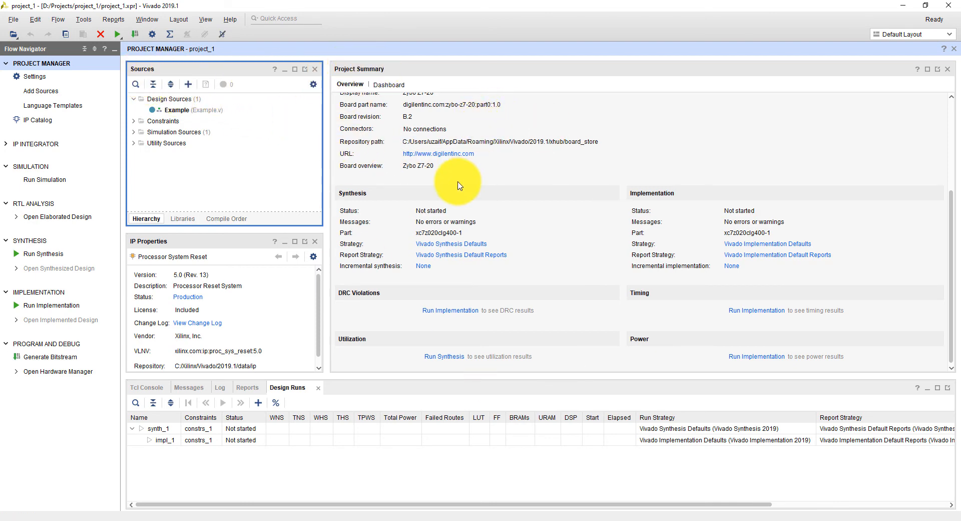
scroll(423, 161, "up", 6)
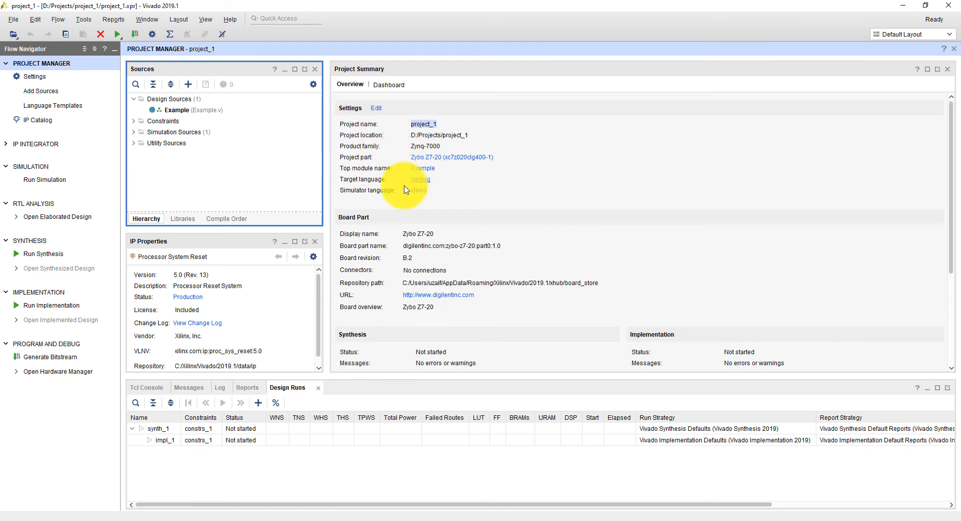
scroll(443, 272, "down", 6)
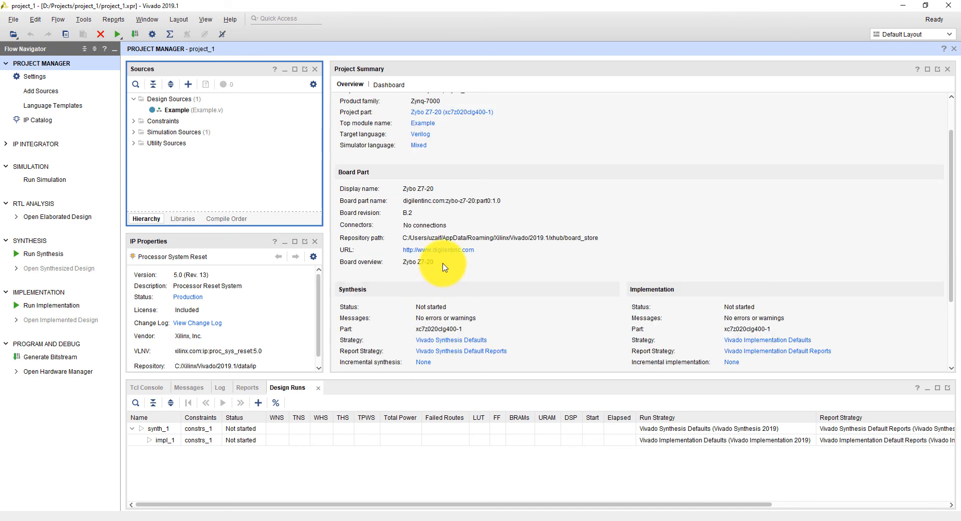
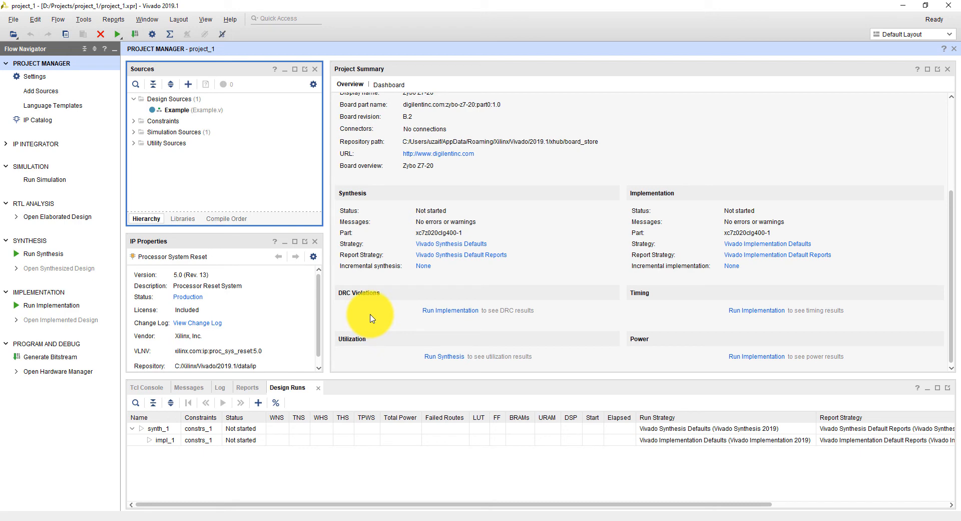
Expand the Constraints and Simulation Sources folders in the source hierarchy
left_click(223, 281)
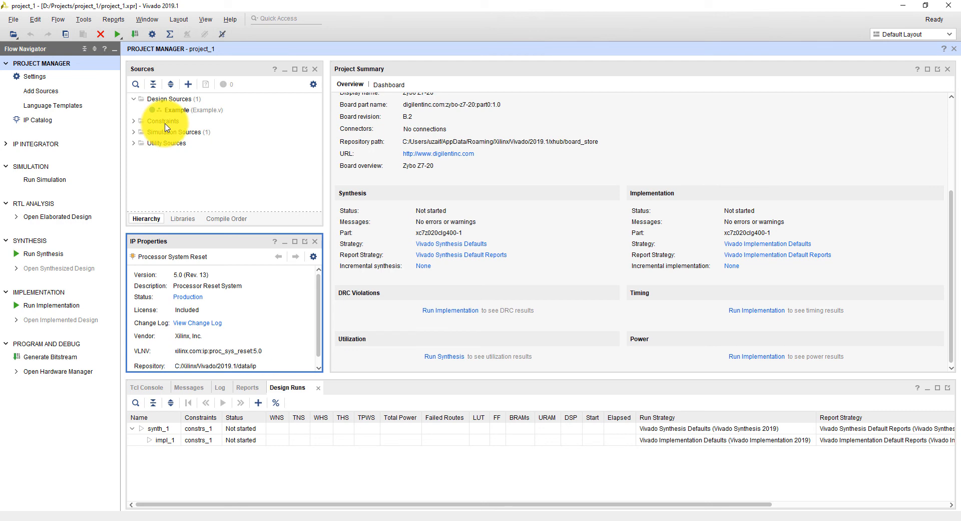
left_click(136, 121)
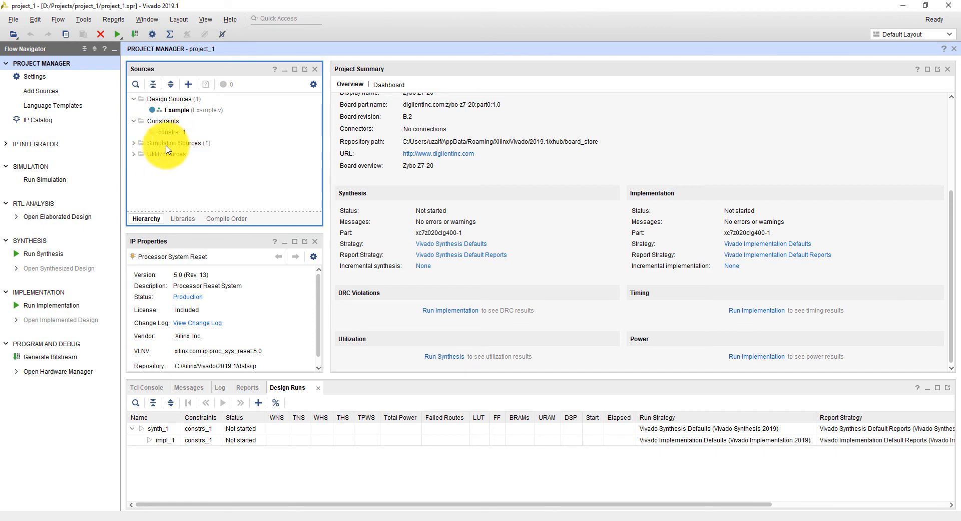
left_click(134, 144)
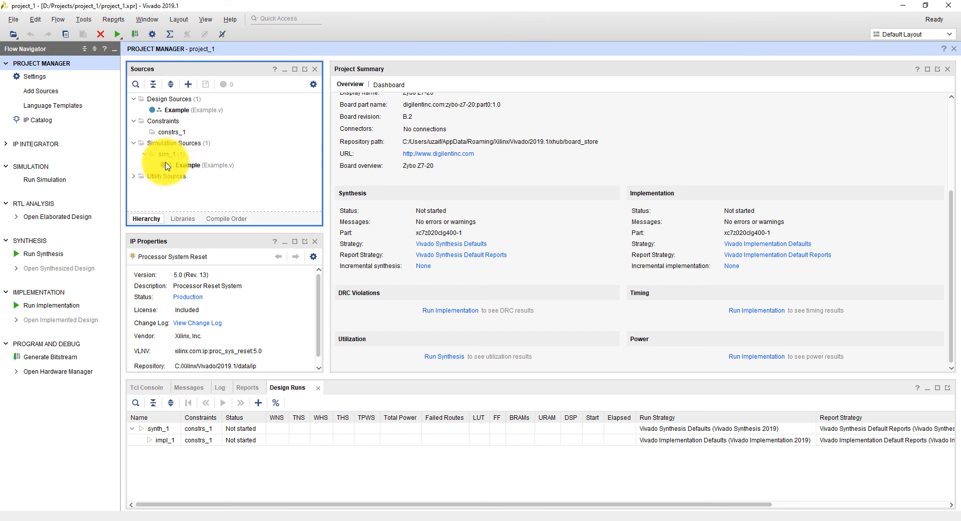
left_click(138, 178)
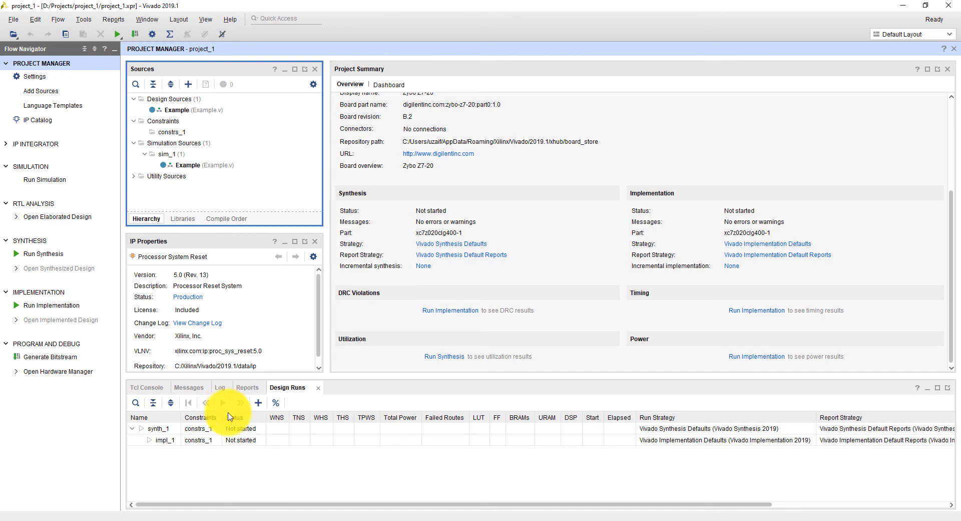
Open the Tcl Console, examine its logged commands, and highlight the start_gui command
left_click(148, 388)
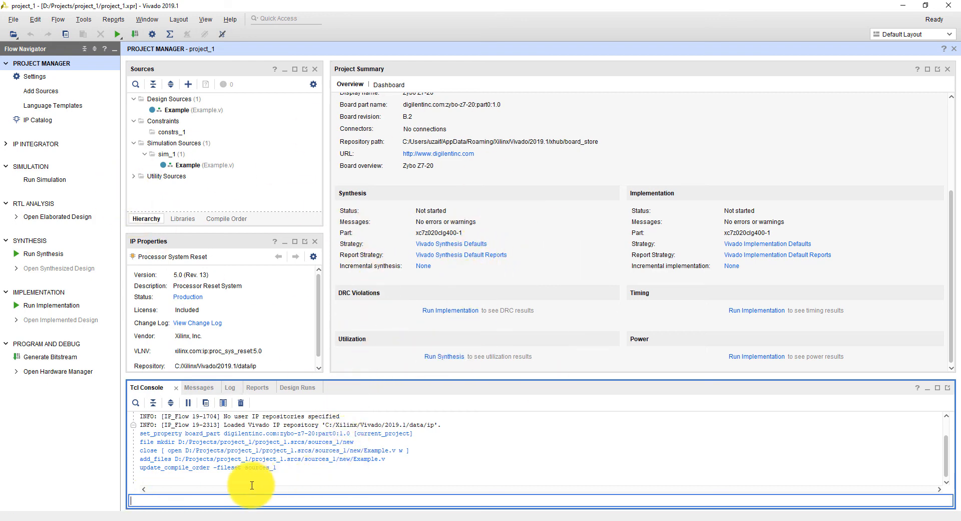
scroll(215, 467, "up", 1)
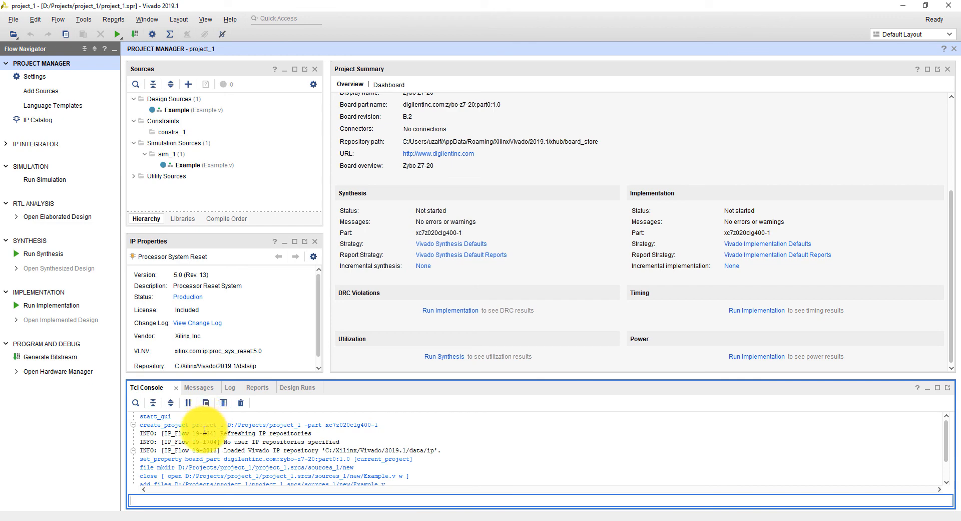
scroll(221, 453, "down", 1)
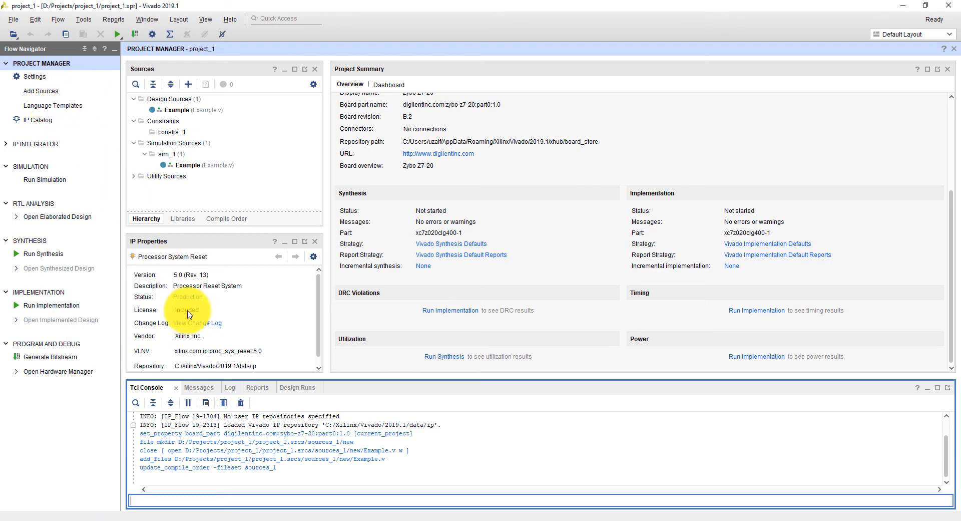
scroll(201, 434, "up", 1)
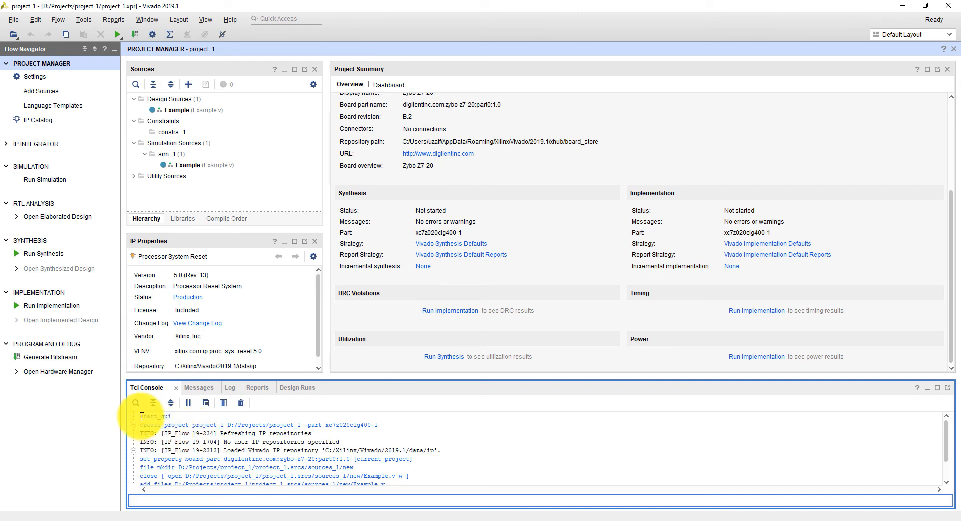
left_click(169, 417)
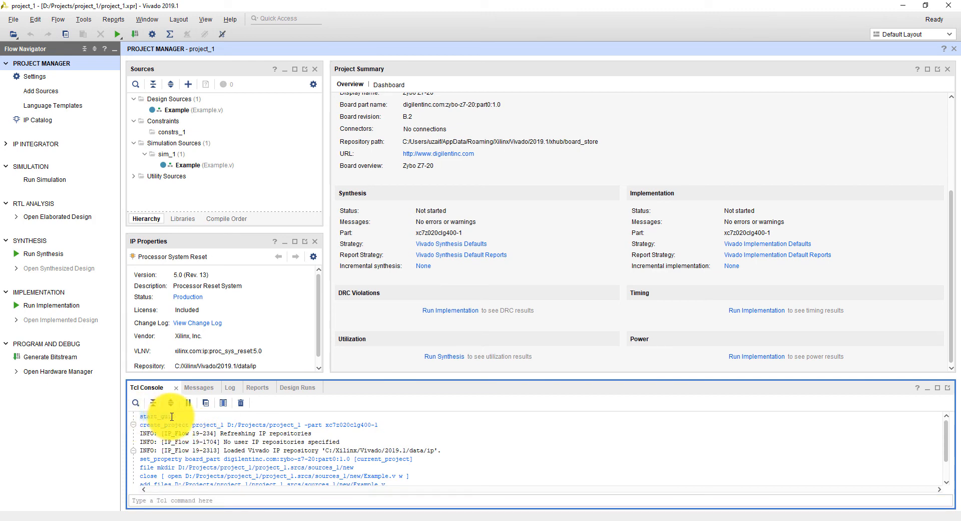
double_click(171, 417)
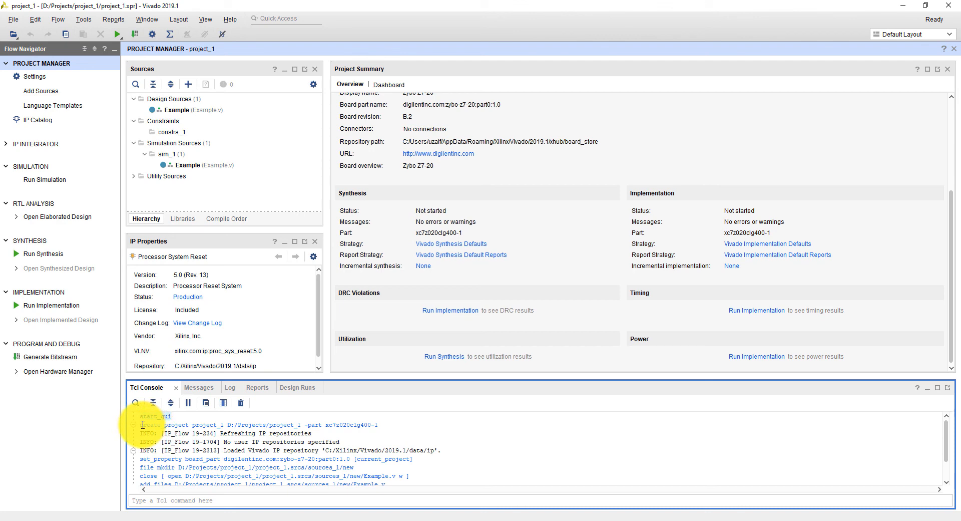
Highlight the parts of the create_project command in the Tcl Console, and select the whole command line
left_click_drag(142, 424, 183, 425)
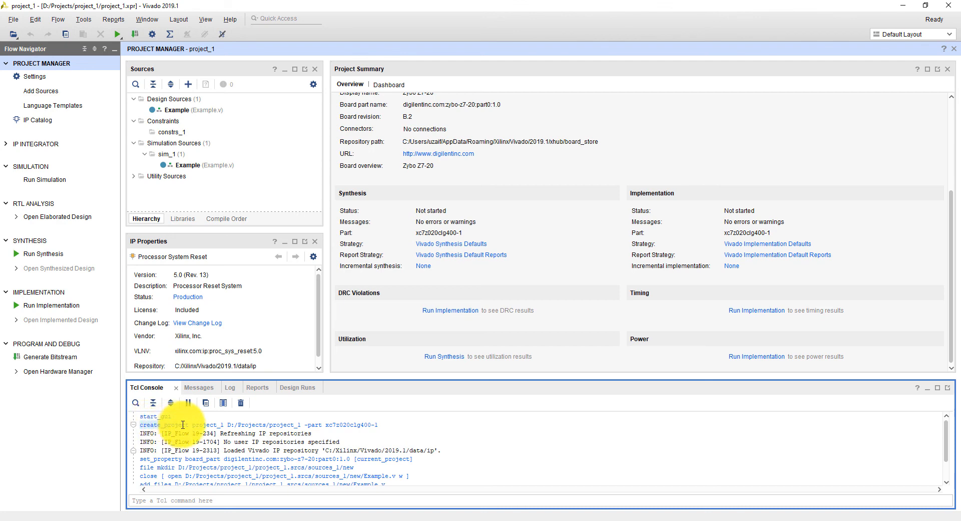
left_click(214, 425)
left_click_drag(228, 425, 408, 420)
left_click(407, 420)
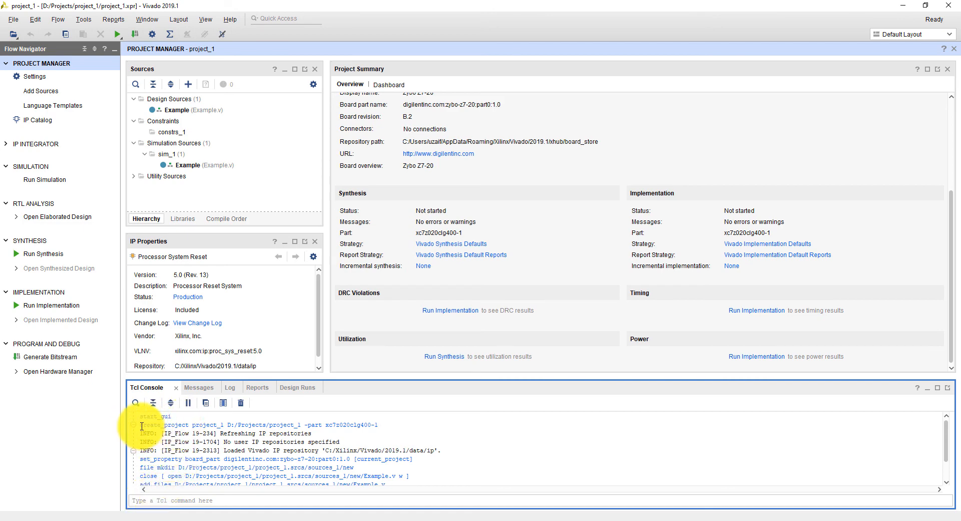
left_click(386, 419)
triple_click(384, 424)
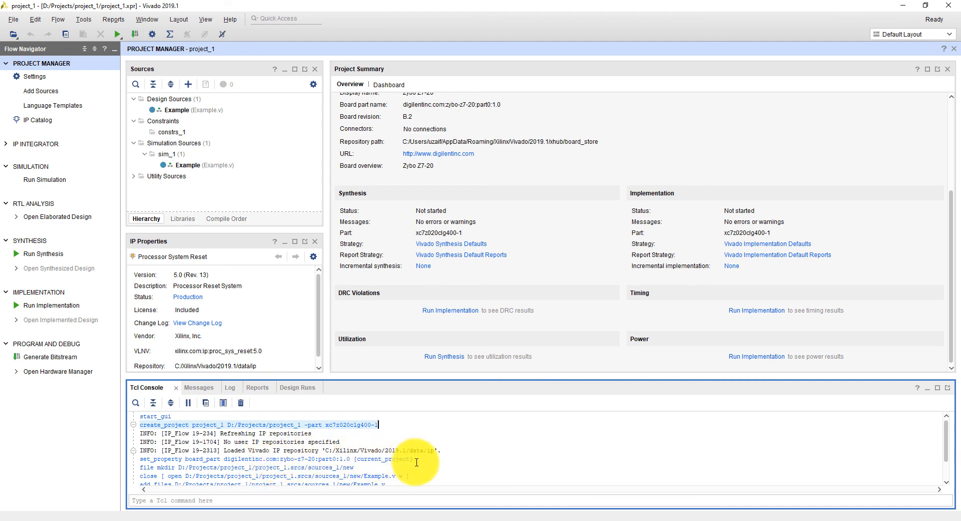
Highlight mkdir and the srcs part of the path in the file mkdir command of the Tcl Console
scroll(179, 481, "down", 1)
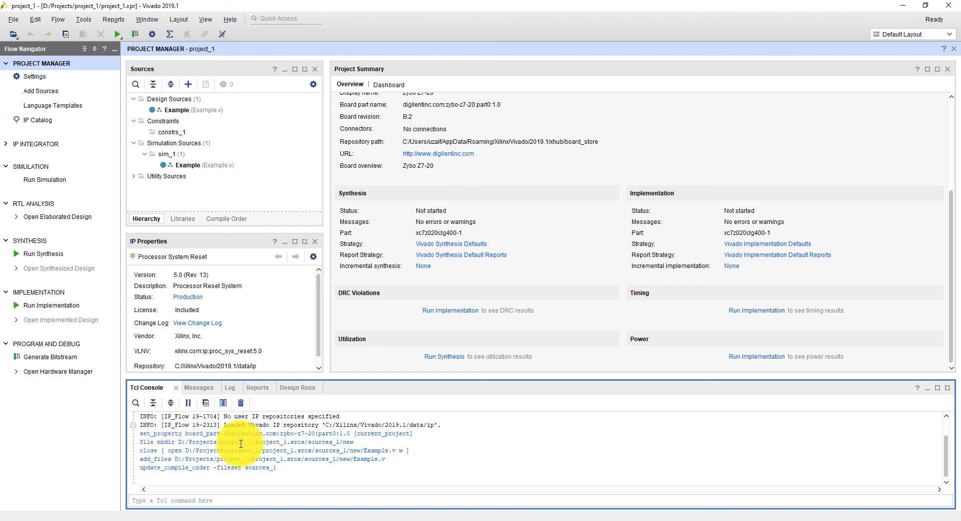
double_click(167, 441)
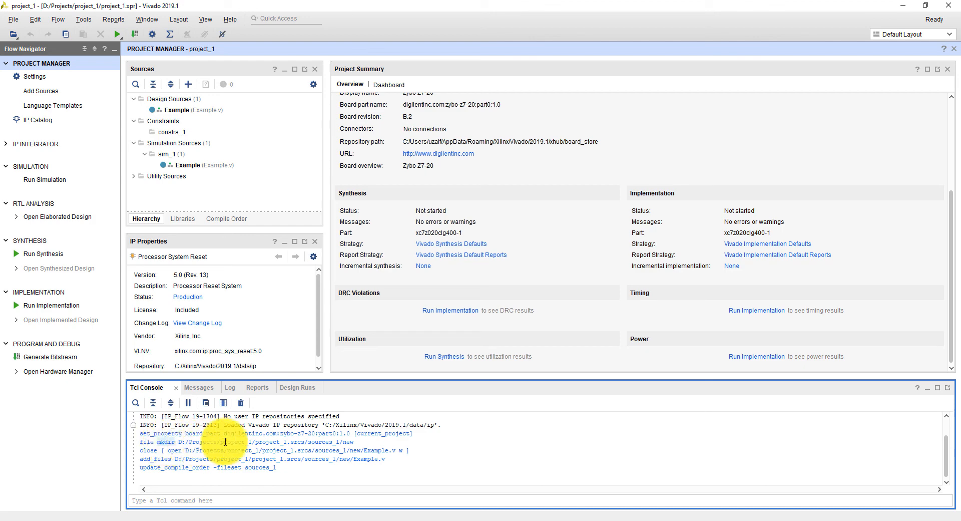
left_click(302, 441)
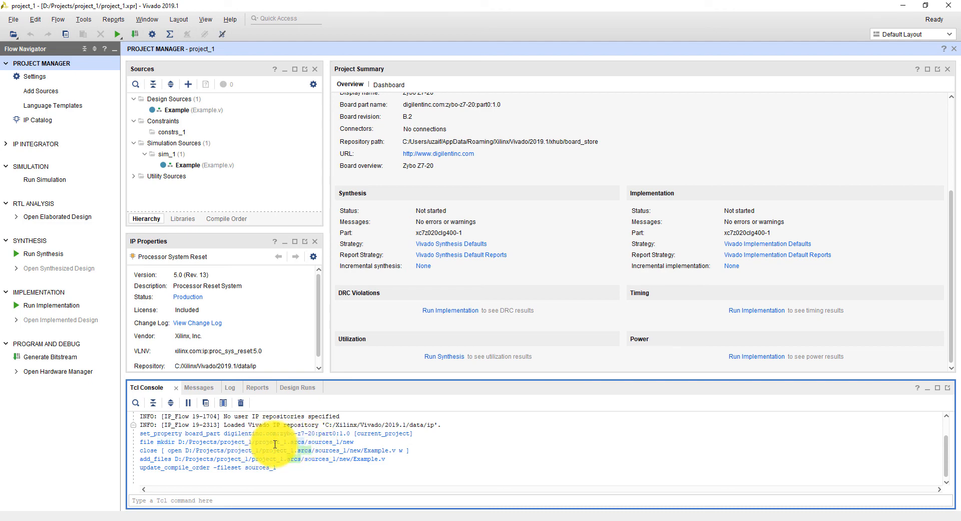
Highlight the sources_1 and new parts of the path in the file mkdir command of the Tcl Console
double_click(322, 441)
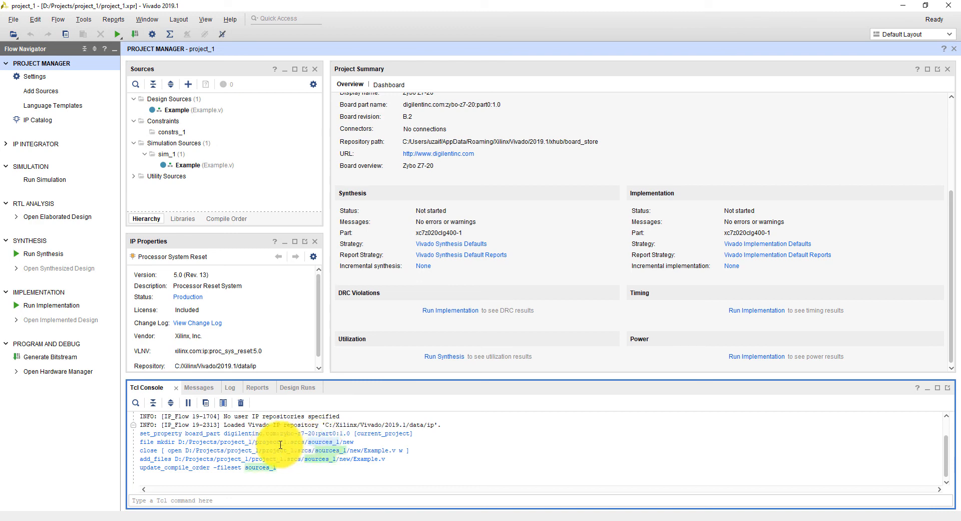
double_click(349, 441)
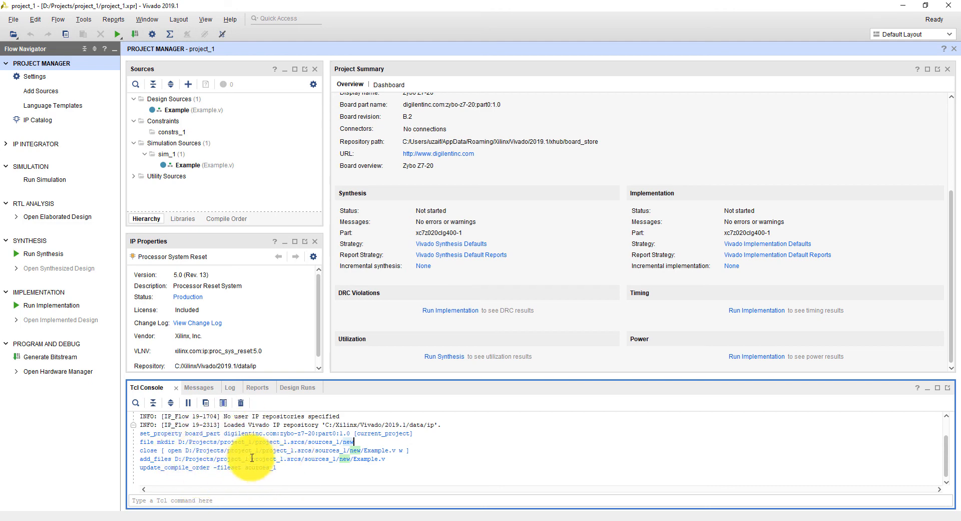
scroll(253, 457, "up", 1)
scroll(187, 435, "down", 1)
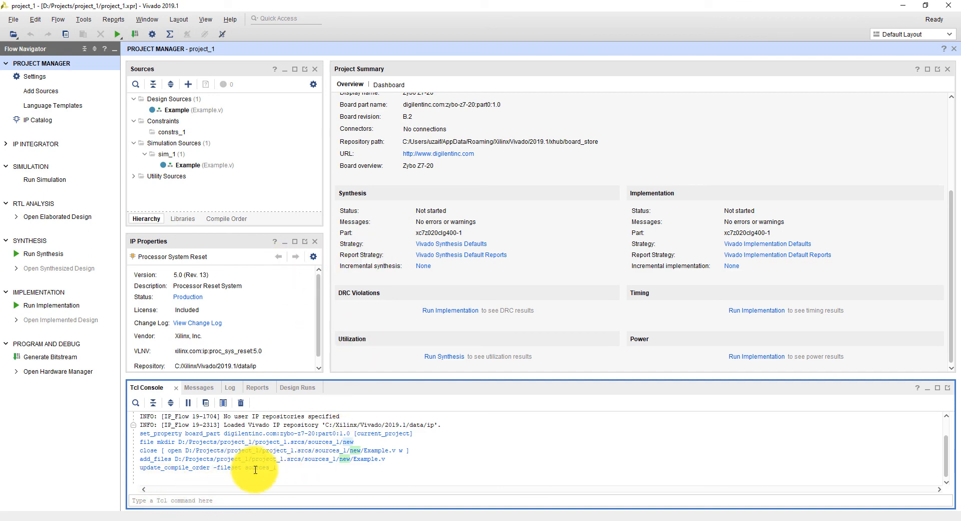
View the Messages list, toggle hiding of all its messages off and on, and open the Simulation log
left_click(197, 392)
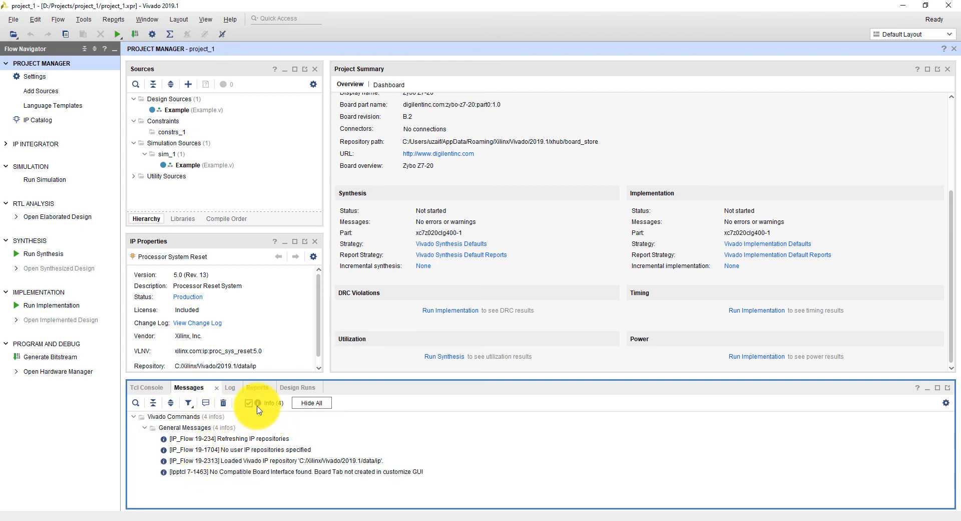
left_click(306, 403)
left_click(305, 403)
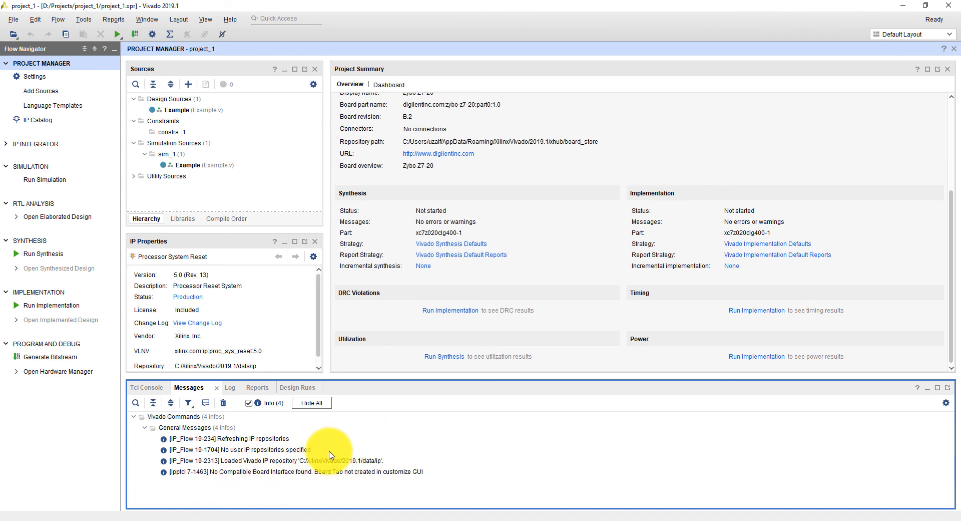
left_click(220, 387)
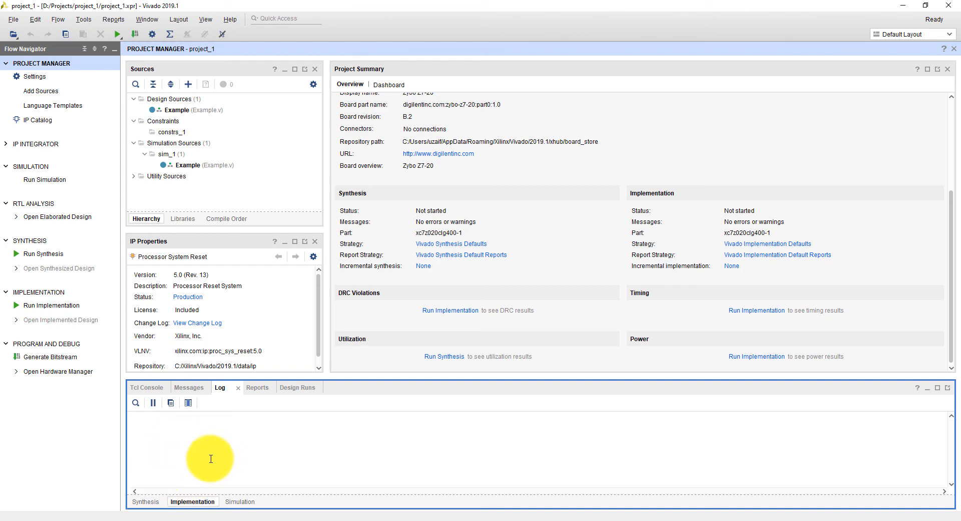
left_click(235, 502)
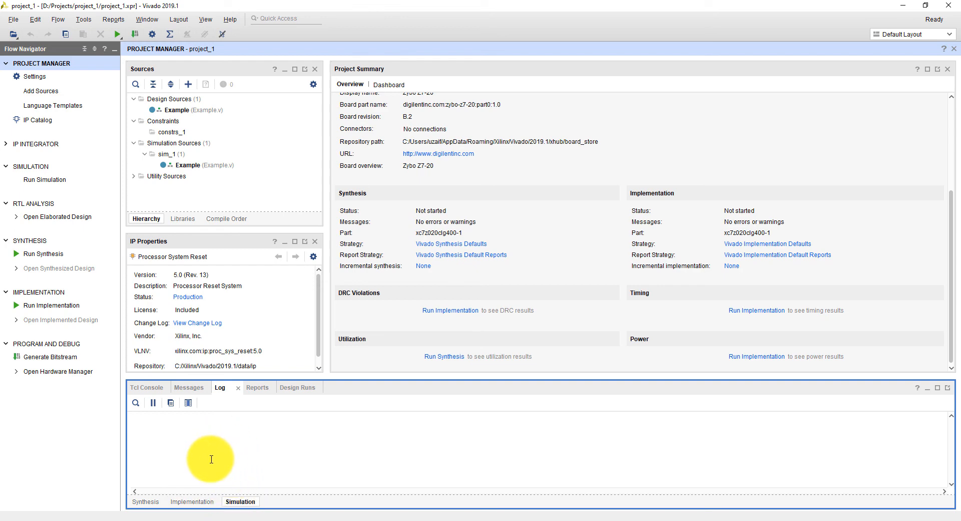
Open the Reports list and enlarge its pane upward so more report rows fit
left_click(252, 387)
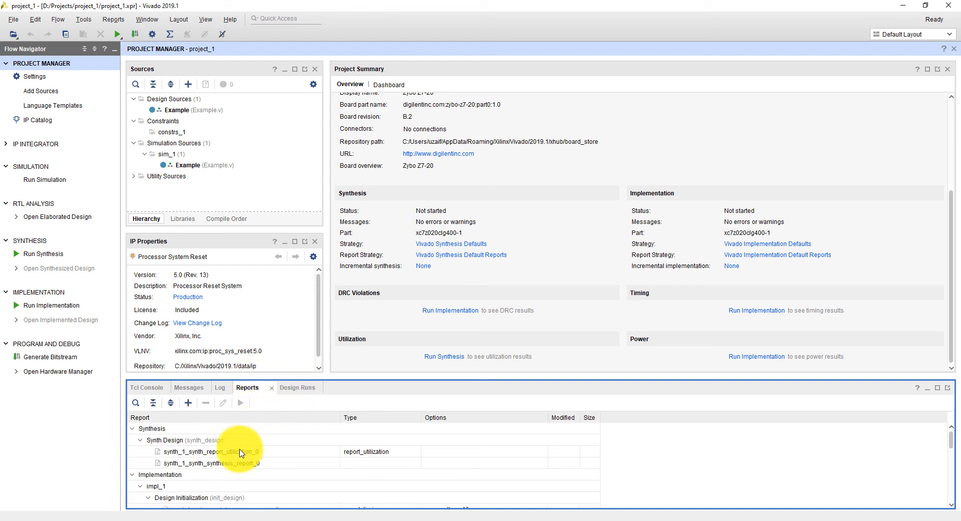
scroll(278, 453, "down", 6)
scroll(278, 457, "down", 6)
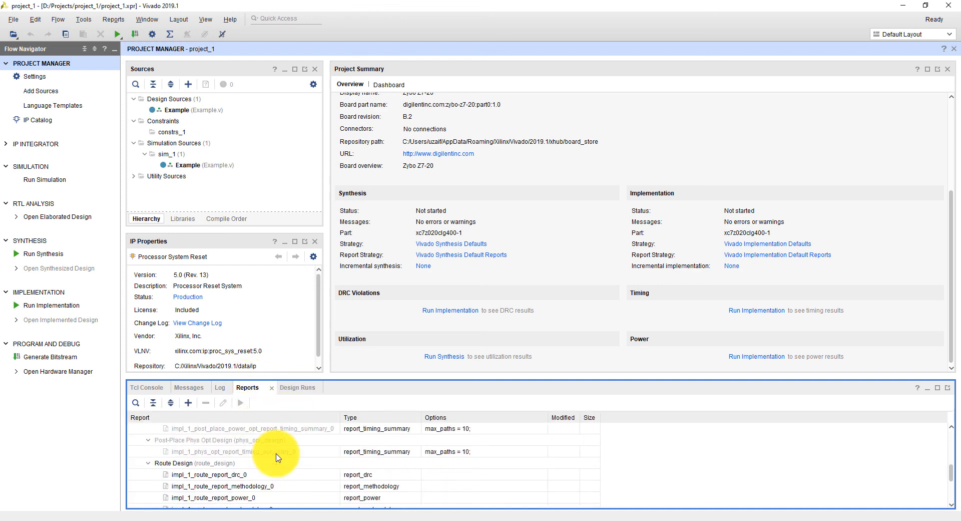
scroll(277, 467, "up", 12)
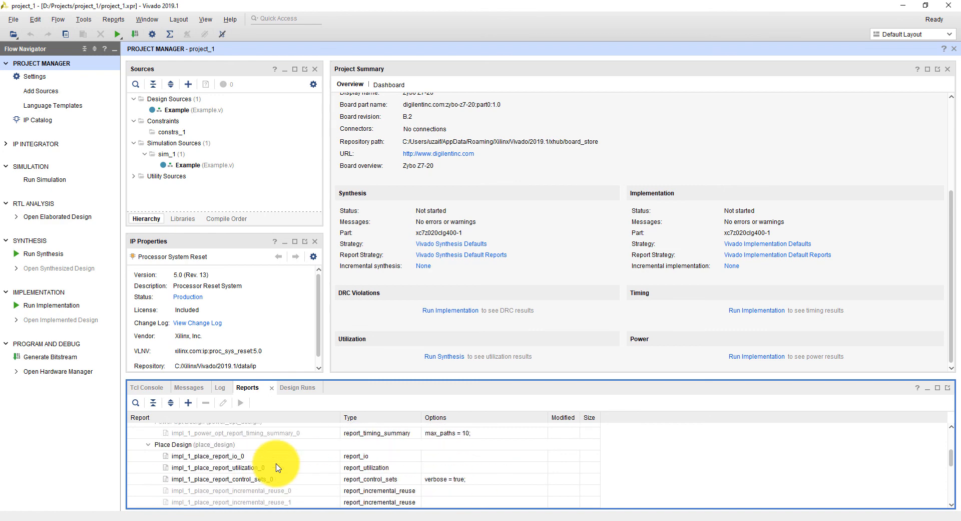
left_click_drag(336, 372, 338, 304)
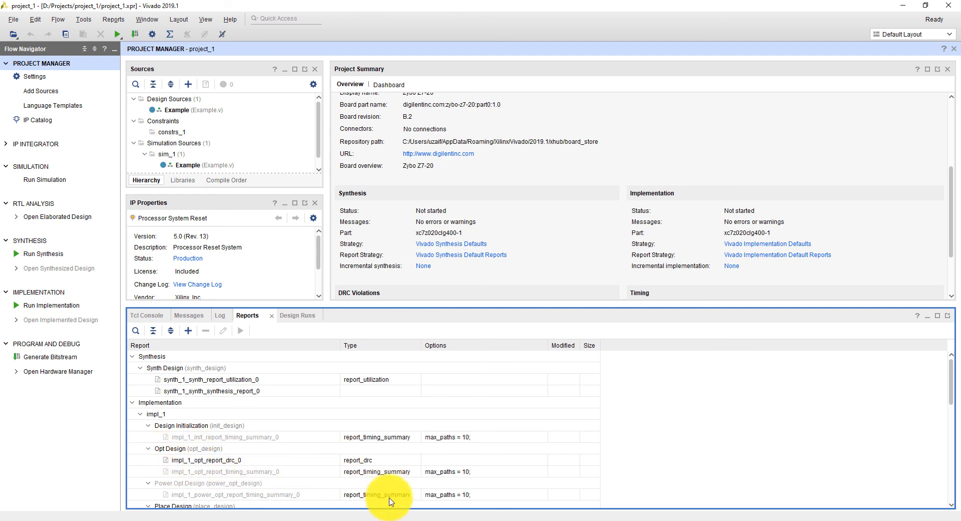
Examine the synthesis and implementation reports, from Synth Design through Route Design to Write Bitstream, with their types and options
scroll(382, 498, "down", 3)
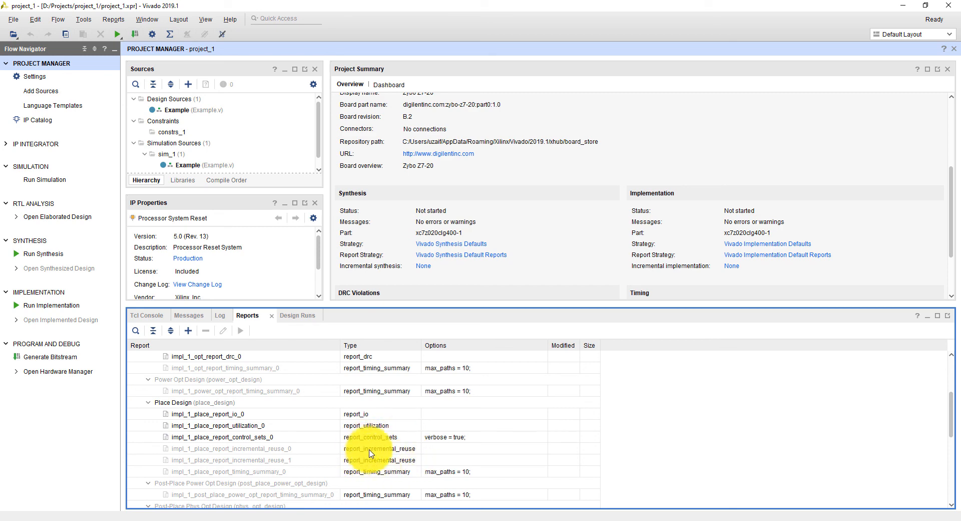
scroll(387, 478, "down", 4)
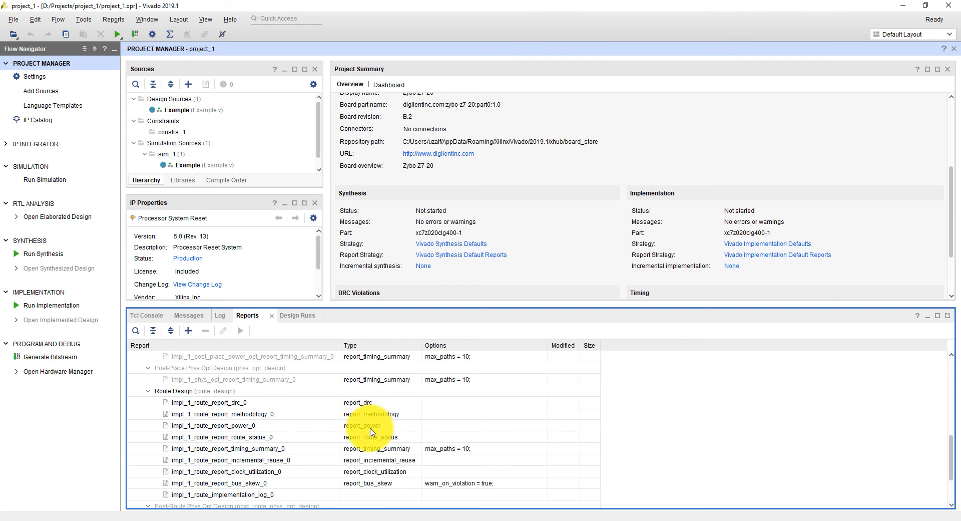
scroll(388, 458, "down", 1)
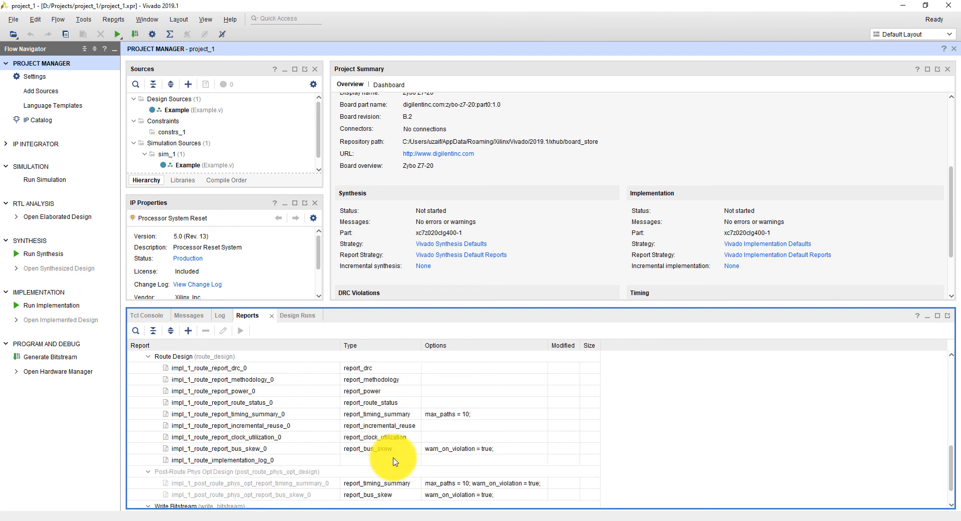
scroll(396, 460, "down", 1)
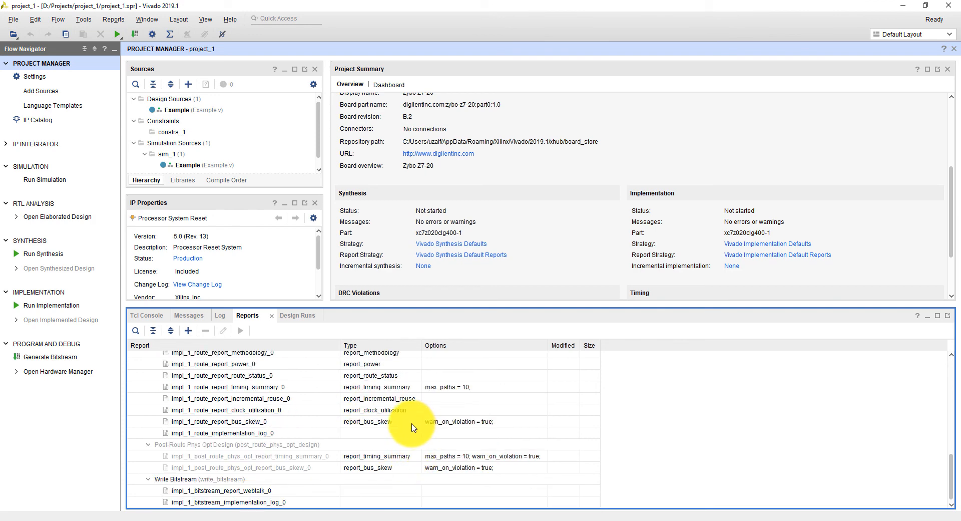
scroll(350, 411, "up", 4)
scroll(351, 413, "up", 3)
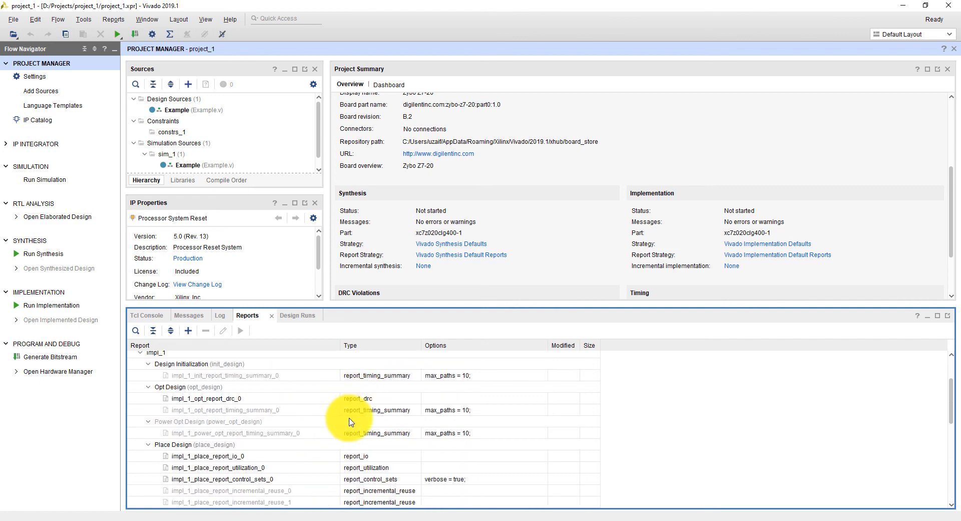
scroll(364, 410, "up", 2)
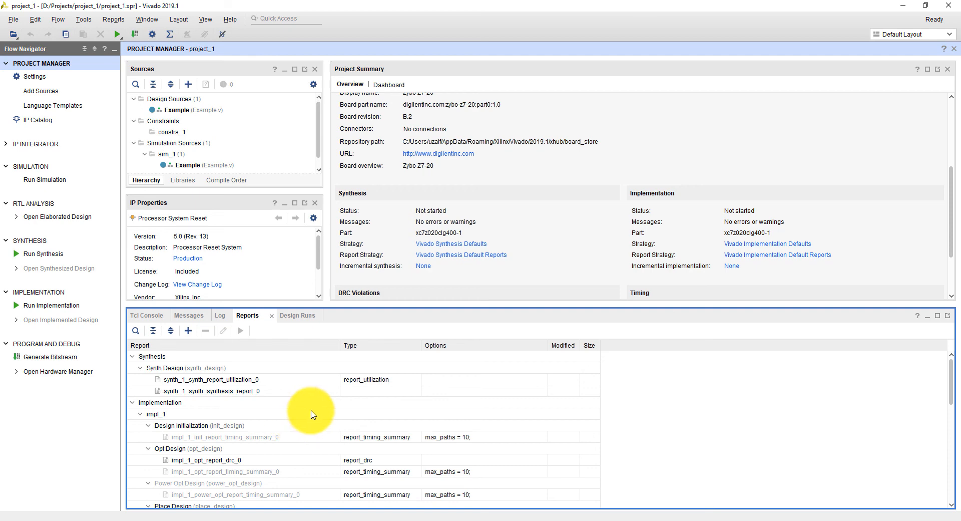
scroll(300, 387, "down", 4)
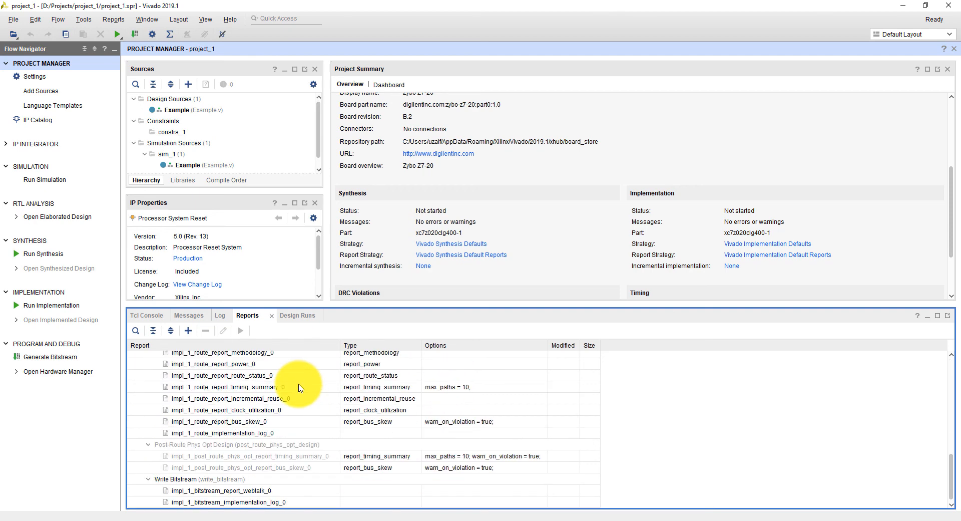
scroll(301, 387, "up", 5)
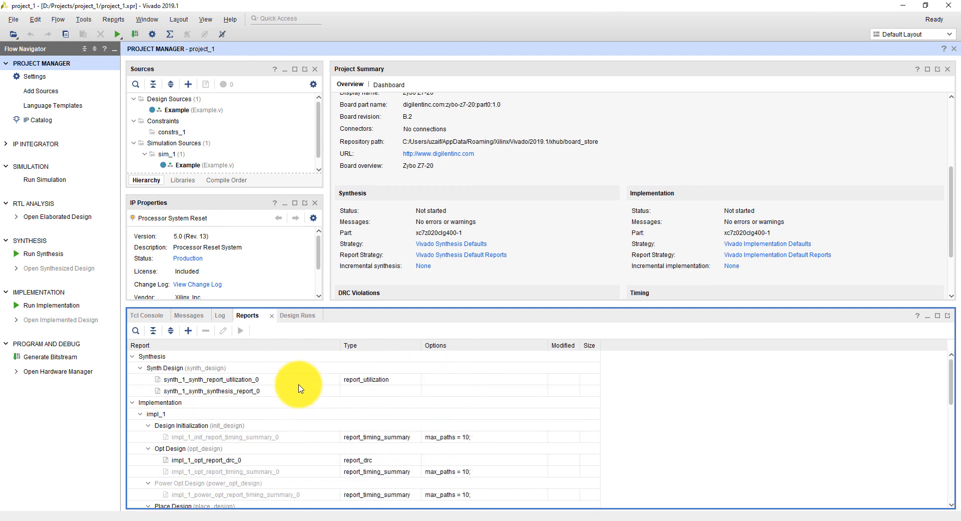
Open Design Runs and examine the available run commands and all columns for synth_1 and impl_1, checking the part against the project summary
left_click(289, 316)
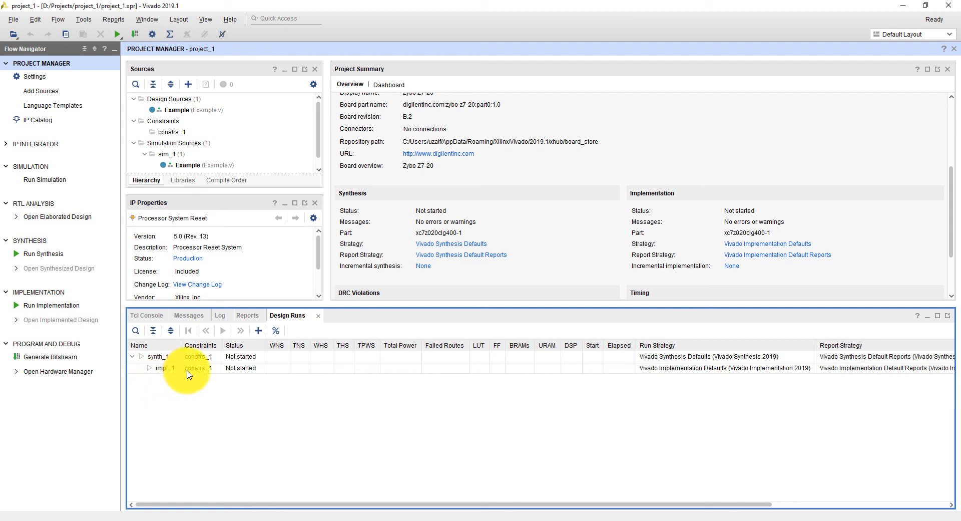
right_click(167, 392)
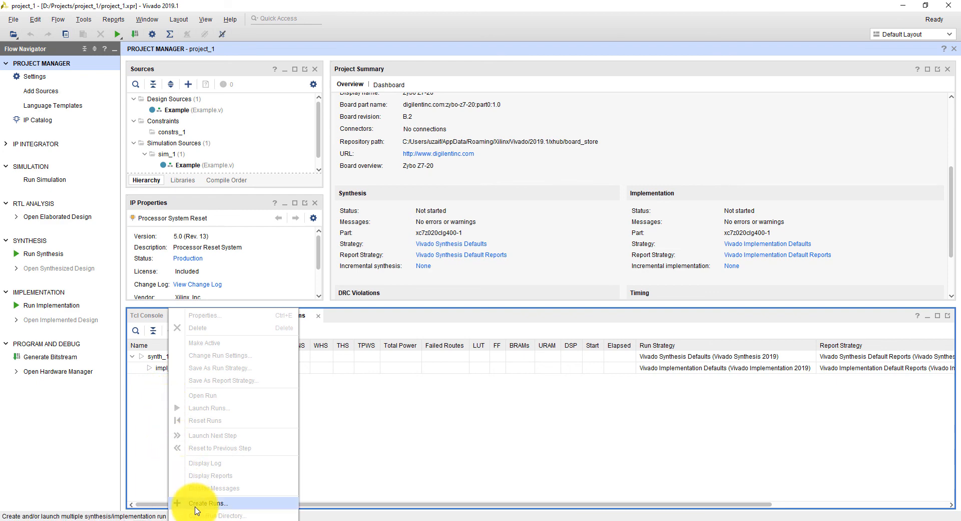
left_click(145, 418)
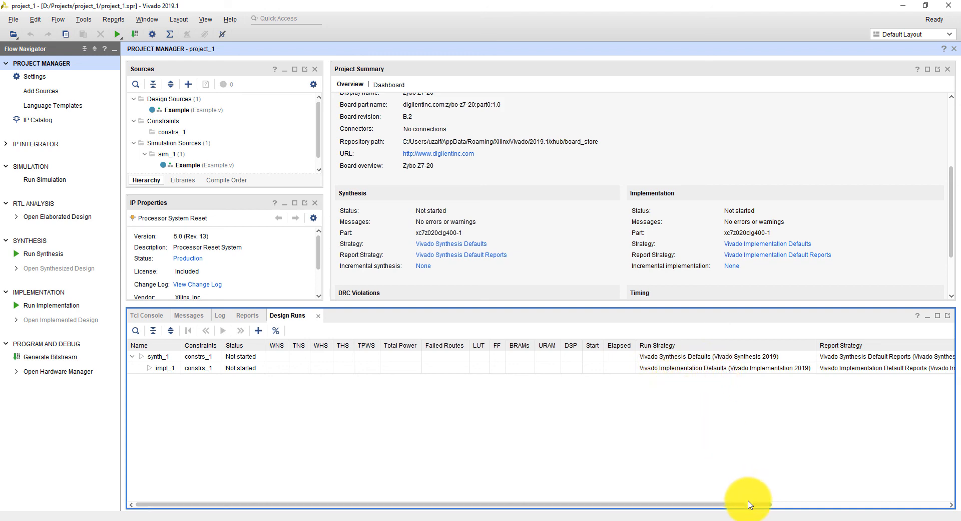
left_click_drag(749, 504, 927, 495)
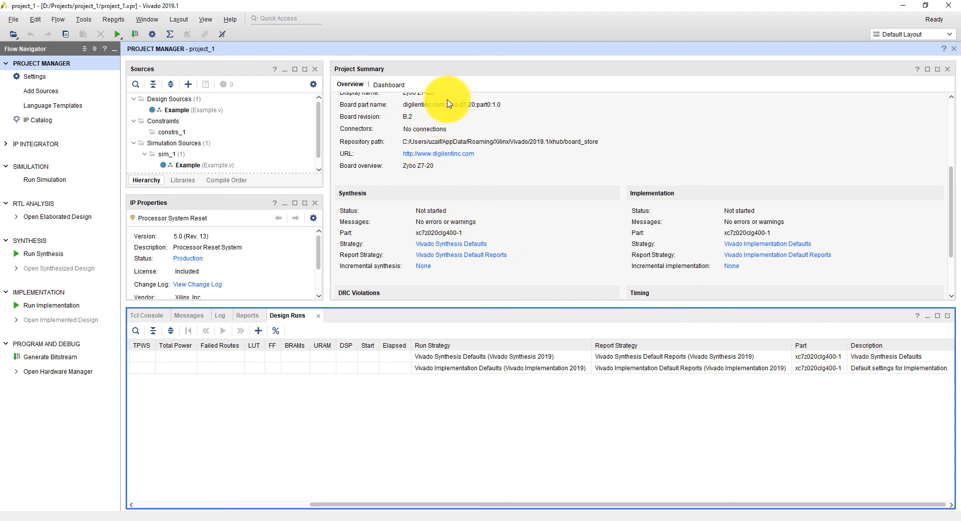
scroll(448, 104, "up", 3)
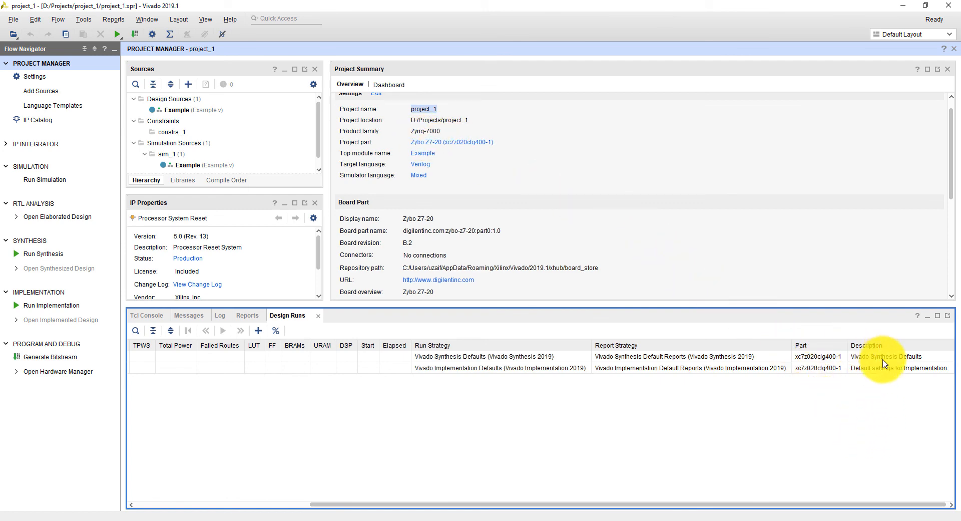
left_click_drag(882, 504, 668, 489)
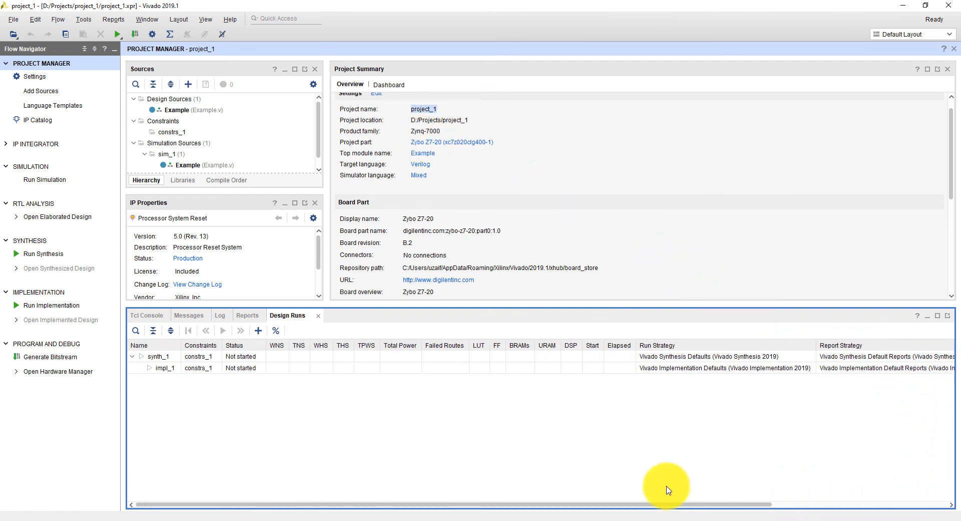
Start creating new runs of type Synthesis and proceed to configuring the synthesis runs
right_click(179, 391)
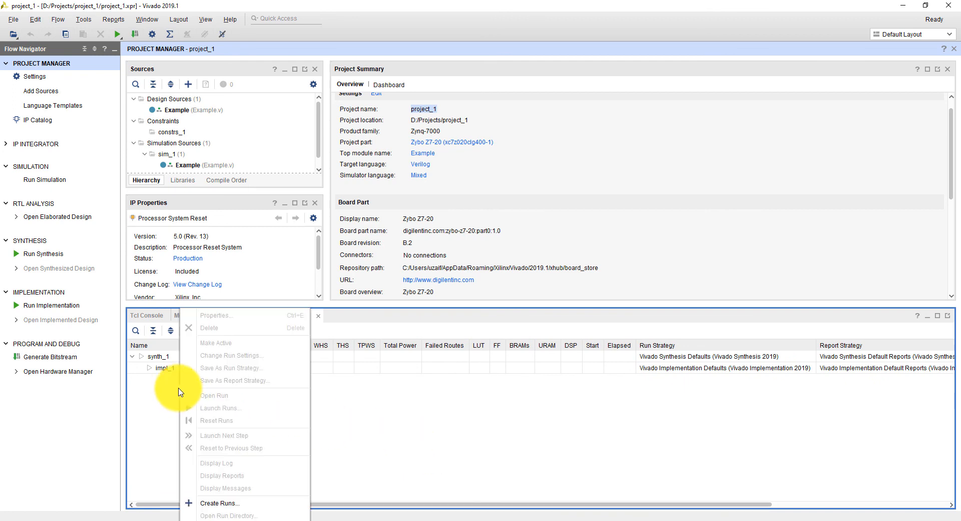
left_click(211, 503)
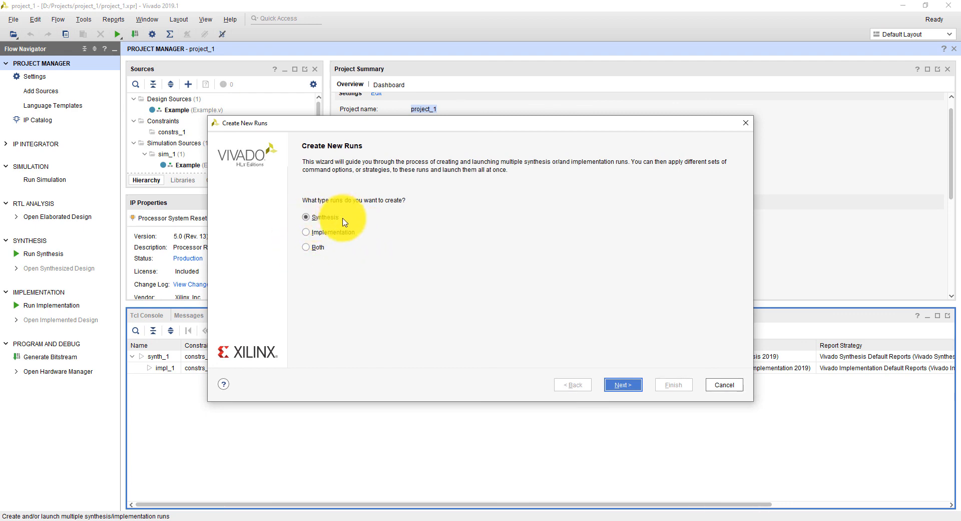
left_click(623, 385)
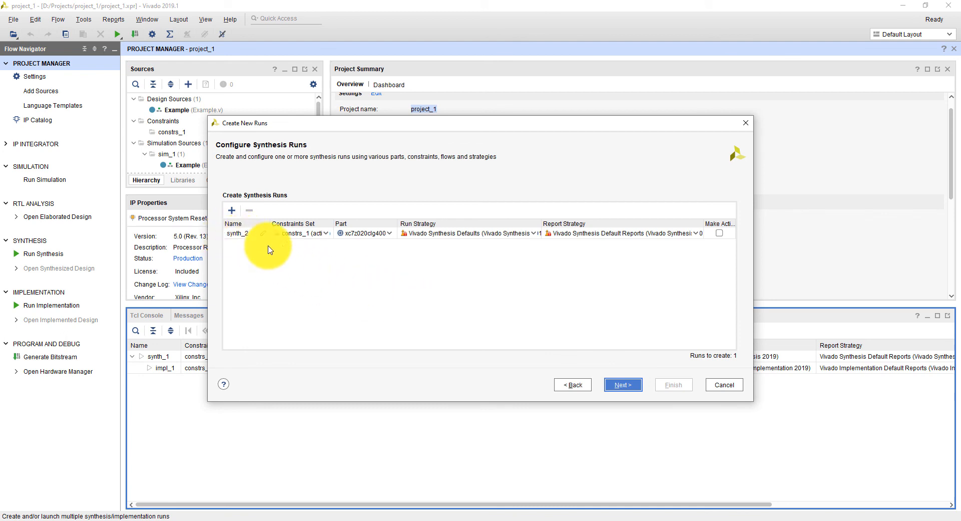
View the constraints set and part choices for the synth_2 run, and close the part selection without changing it
left_click(325, 234)
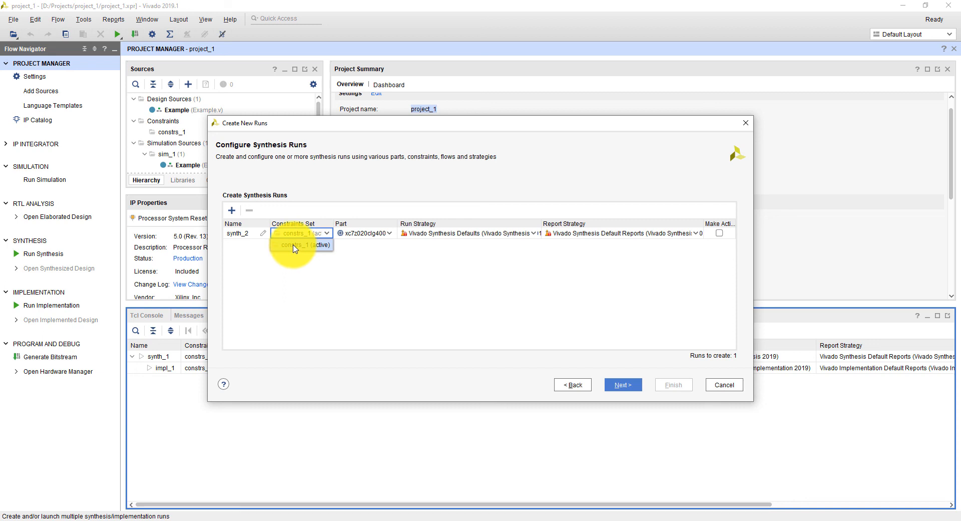
left_click(388, 234)
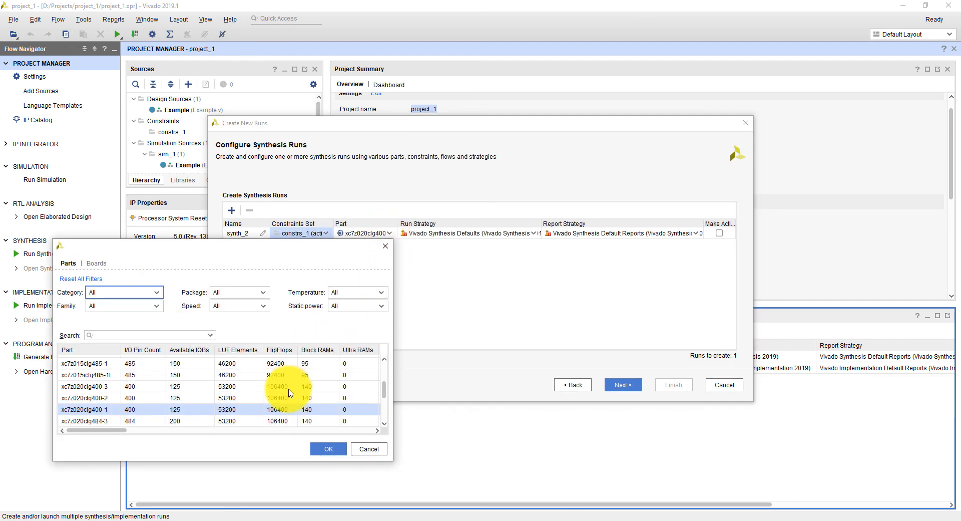
left_click(384, 245)
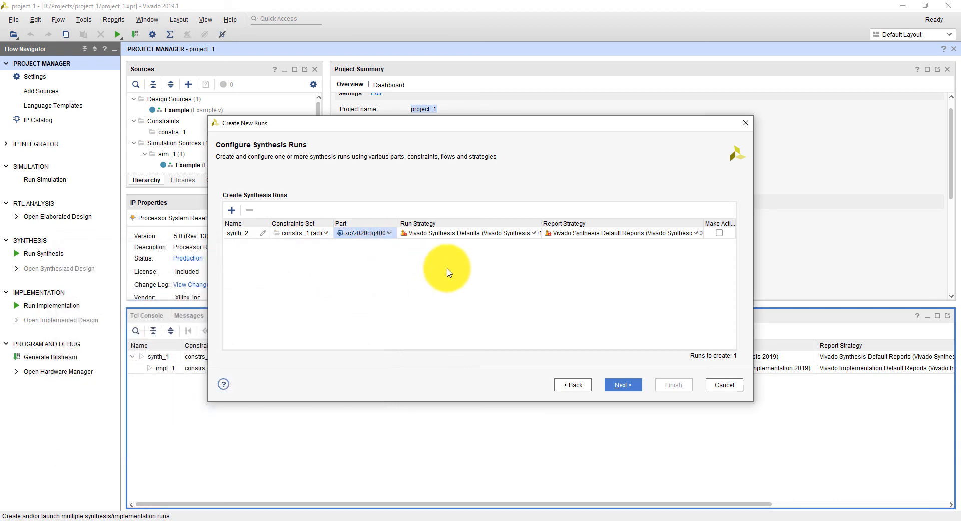
View the run strategy and report strategy choices for synth_2 without changing them, and cancel the creation of new runs
left_click(533, 234)
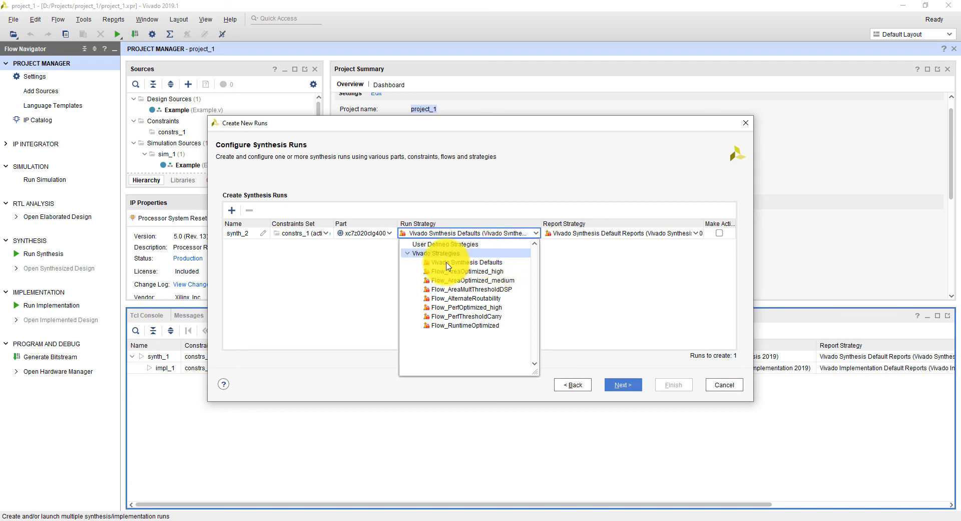
left_click(535, 233)
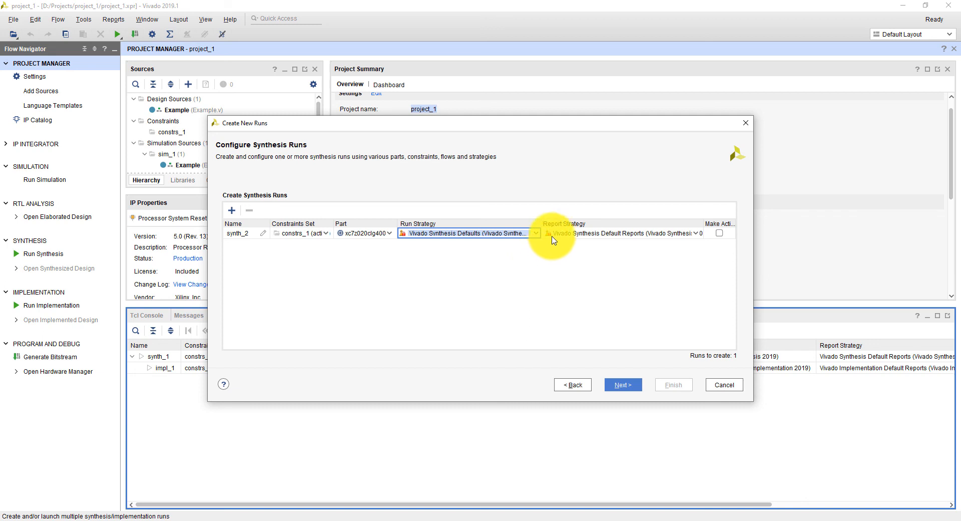
left_click(700, 236)
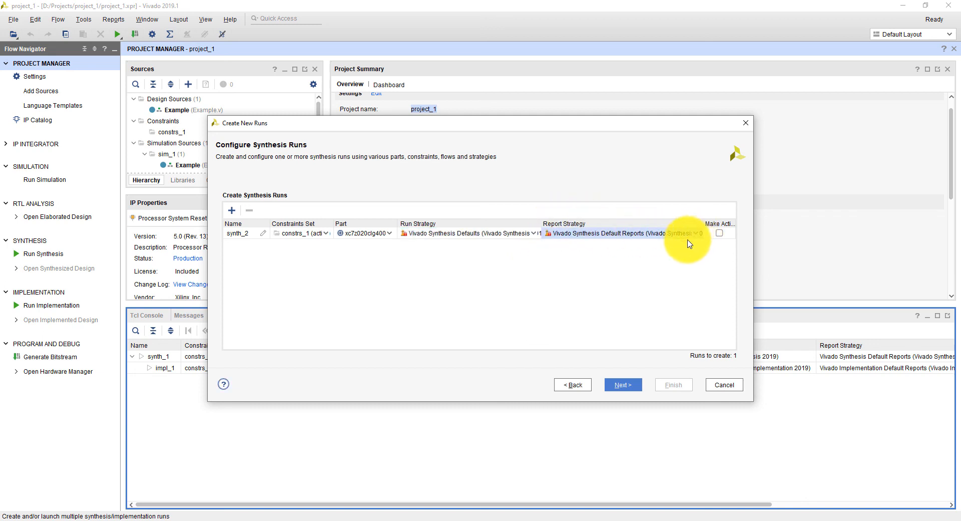
left_click(699, 235)
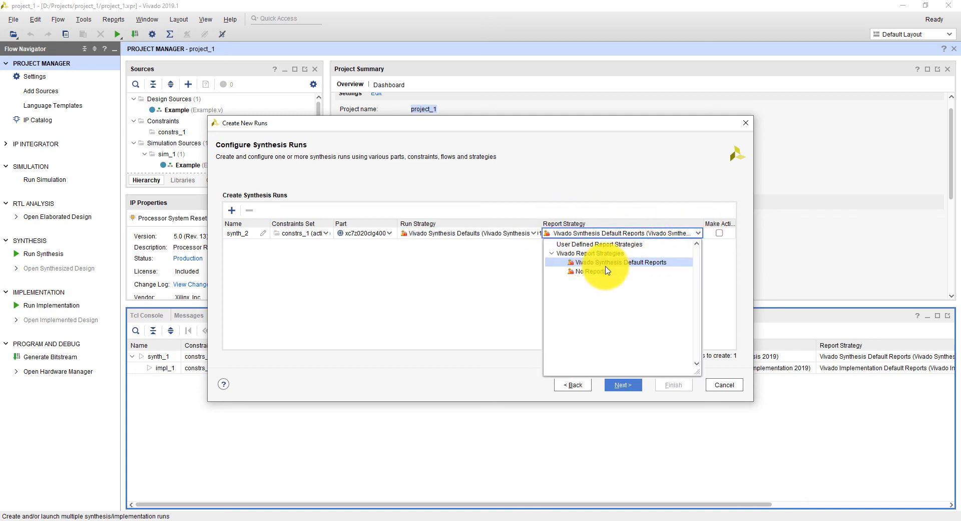
left_click(728, 262)
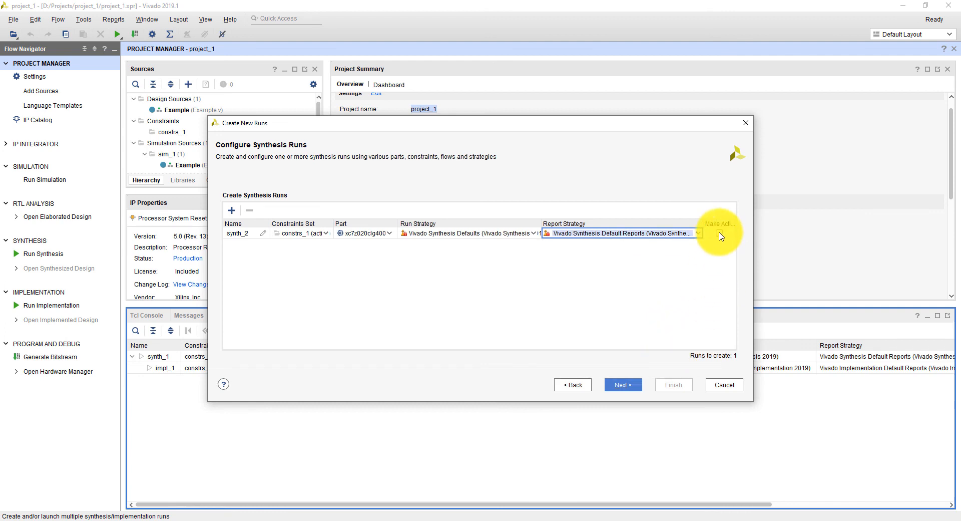
left_click_drag(753, 244, 826, 242)
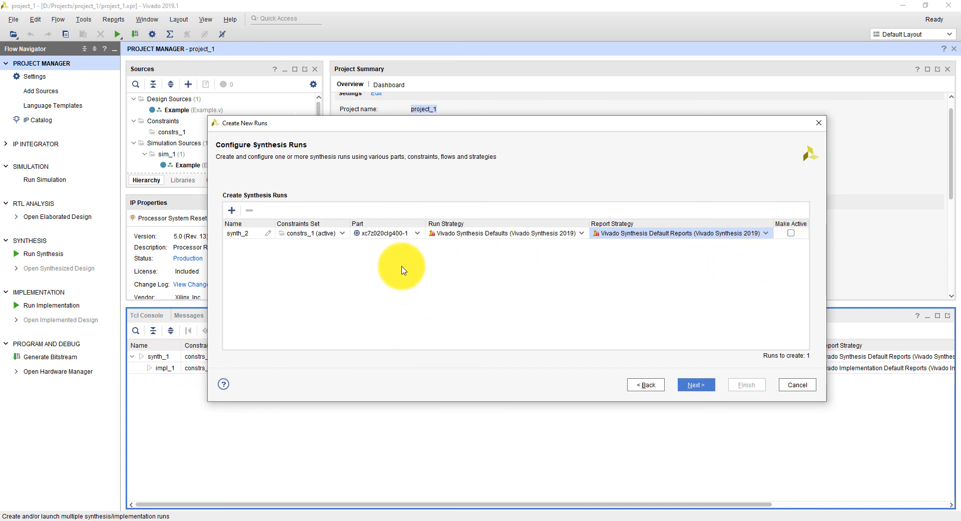
left_click(798, 385)
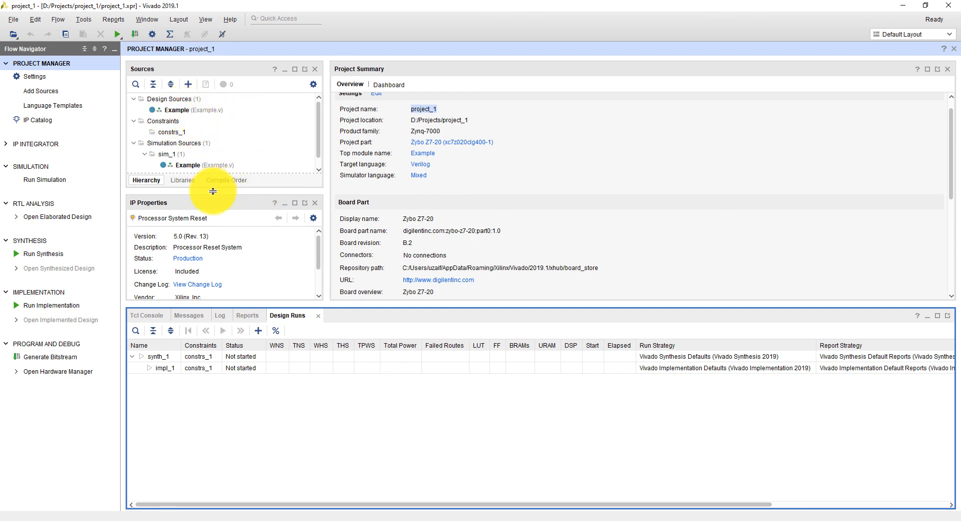
Rearrange the layout by enlarging the Sources and IP Properties areas and reducing the height of the Design Runs area
left_click_drag(212, 191, 215, 217)
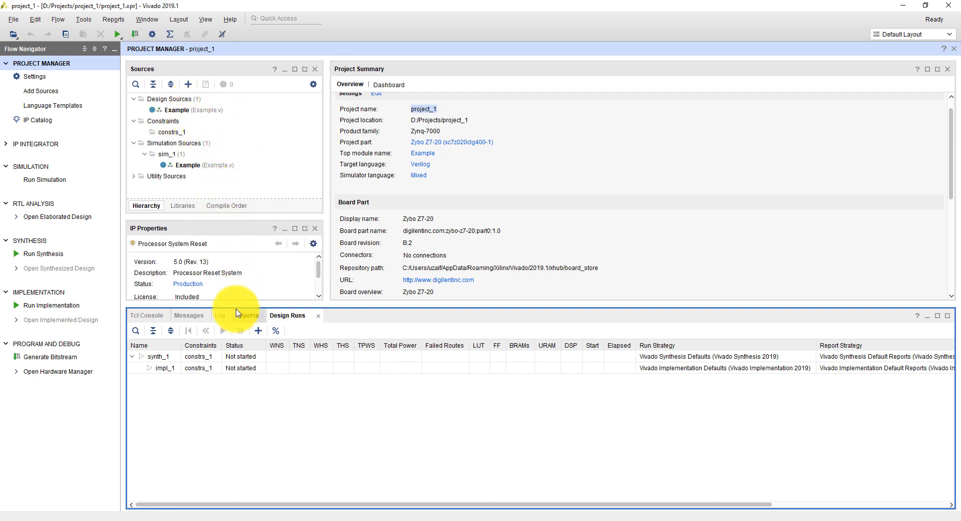
left_click_drag(237, 312, 230, 368)
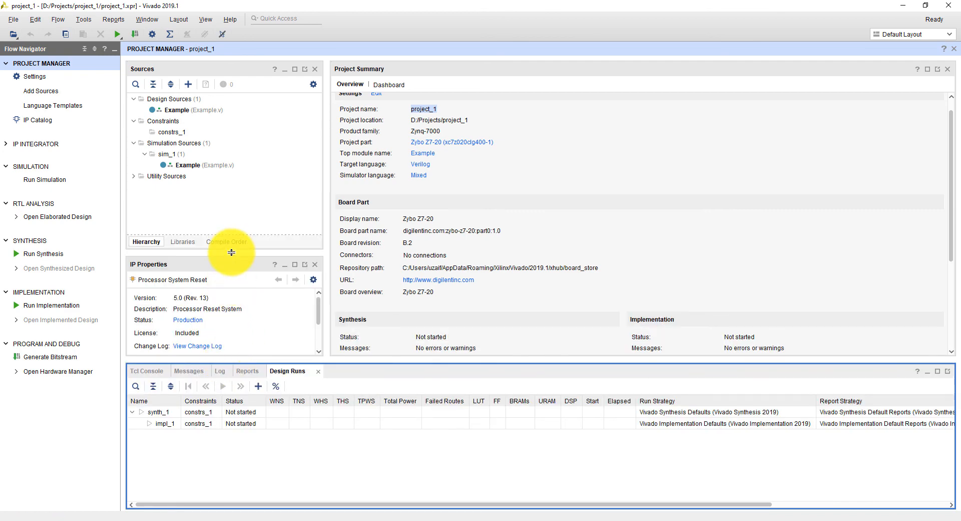
left_click_drag(231, 252, 232, 228)
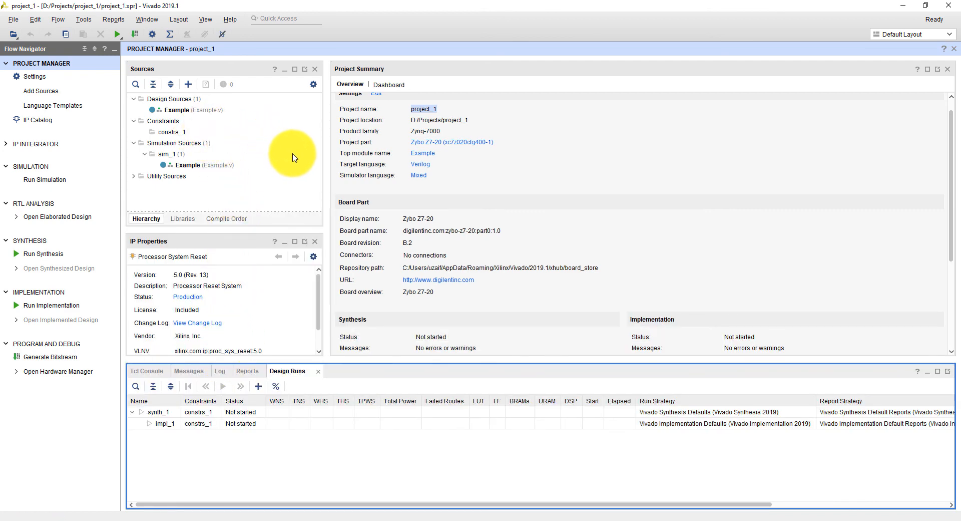